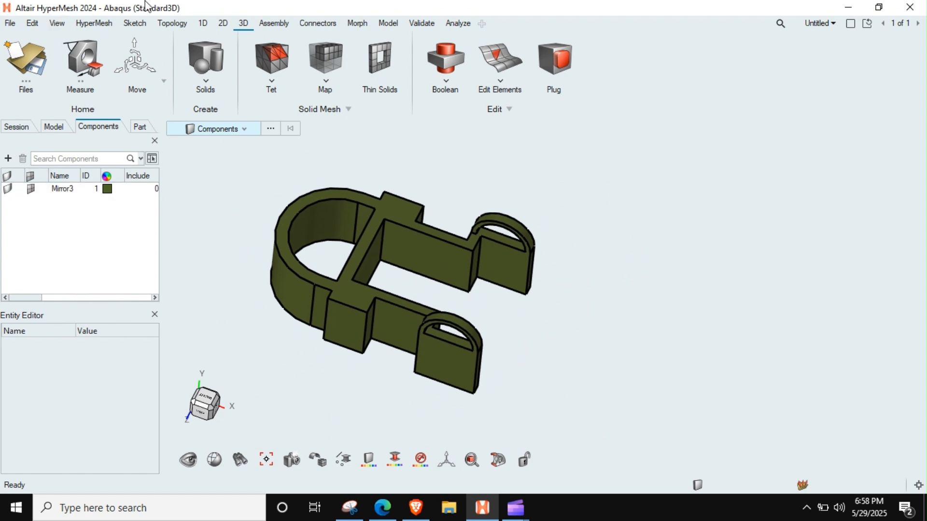
Examine the fork-shaped Mirror3 solid from several angles.
{"action": "middle_click_drag", "start_coordinate": [339, 228], "coordinate": [382, 280]}
{"action": "scroll", "coordinate": [442, 261], "scroll_direction": "up", "scroll_amount": 5}
{"action": "scroll", "coordinate": [386, 320], "scroll_direction": "down", "scroll_amount": 5}
{"action": "middle_click_drag", "start_coordinate": [386, 320], "coordinate": [416, 307]}
{"action": "scroll", "coordinate": [406, 299], "scroll_direction": "up", "scroll_amount": 5}
{"action": "scroll", "coordinate": [404, 297], "scroll_direction": "down", "scroll_amount": 5}
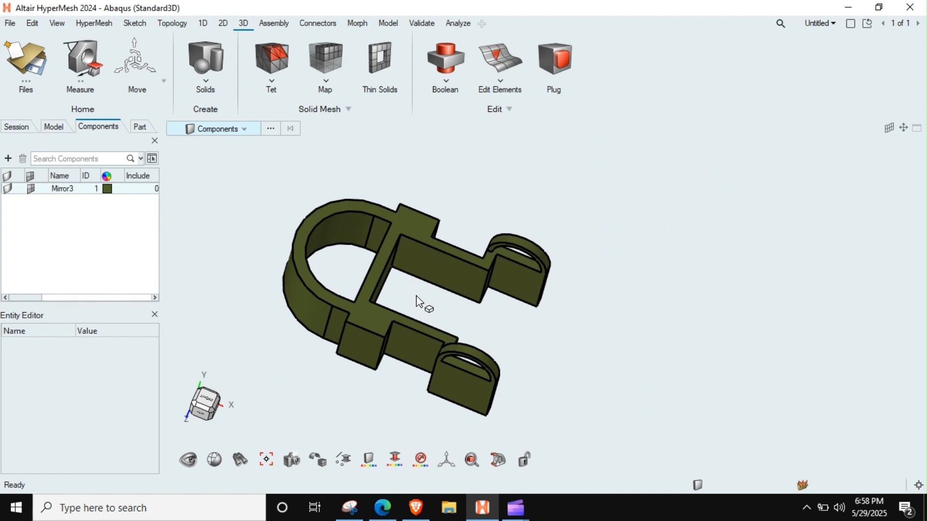
{"action": "middle_click_drag", "start_coordinate": [428, 222], "coordinate": [433, 295]}
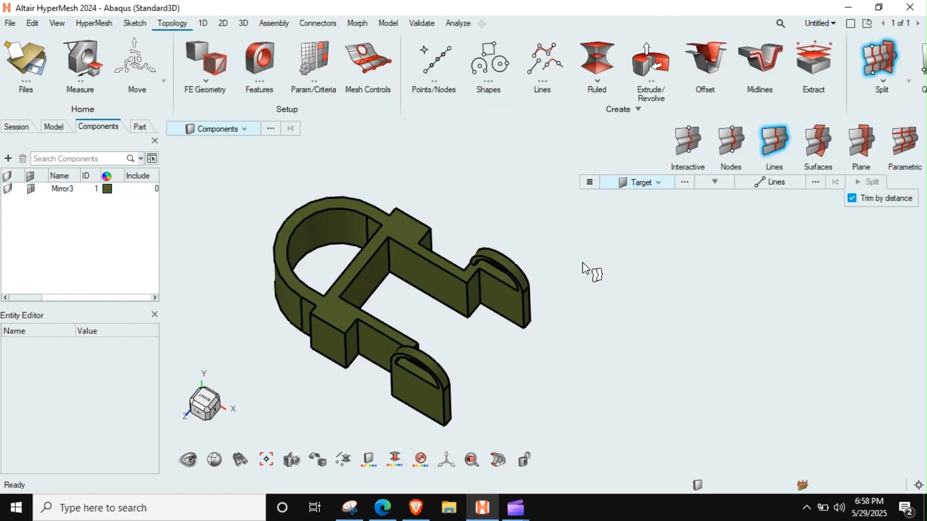
Split the whole solid into two symmetric halves with a Z-normal plane through the middle of the curved ring end.
{"action": "right_click_drag", "start_coordinate": [582, 263], "coordinate": [597, 244]}
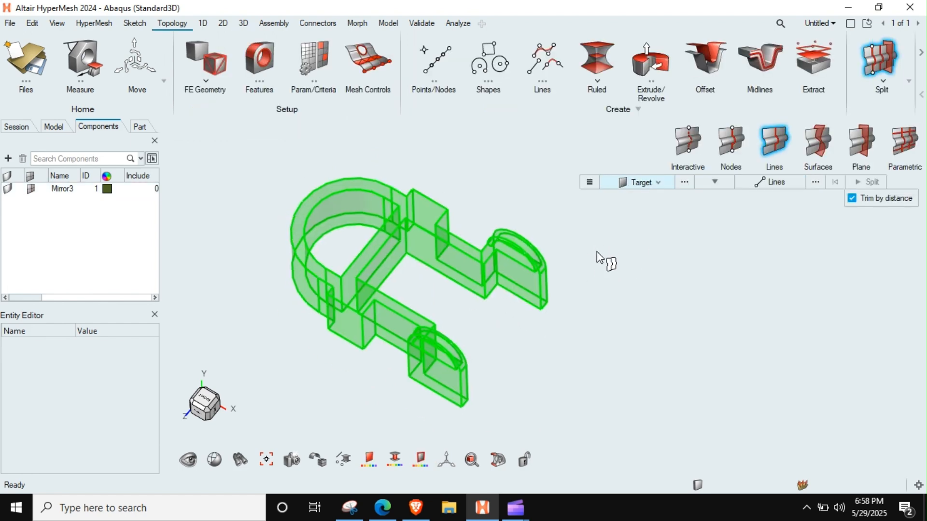
{"action": "right_click_drag", "start_coordinate": [595, 293], "coordinate": [576, 294]}
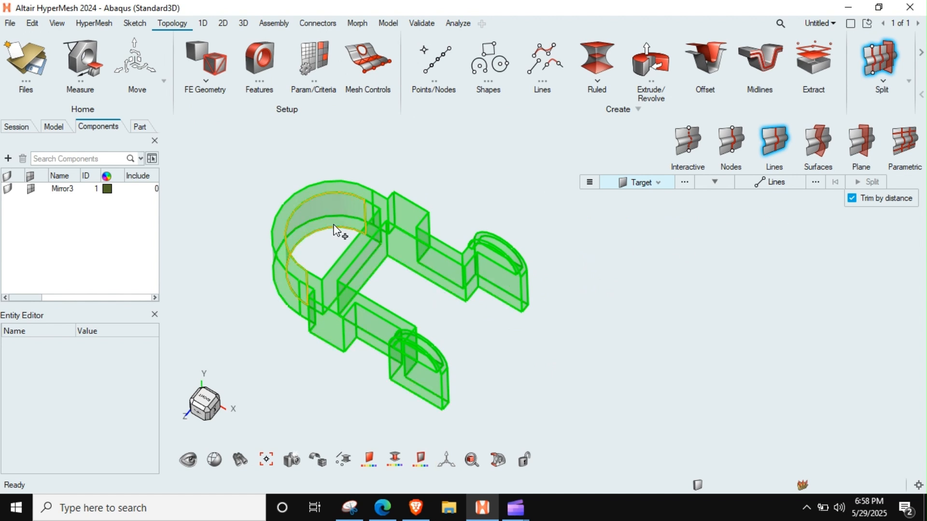
{"action": "left_click", "coordinate": [865, 140]}
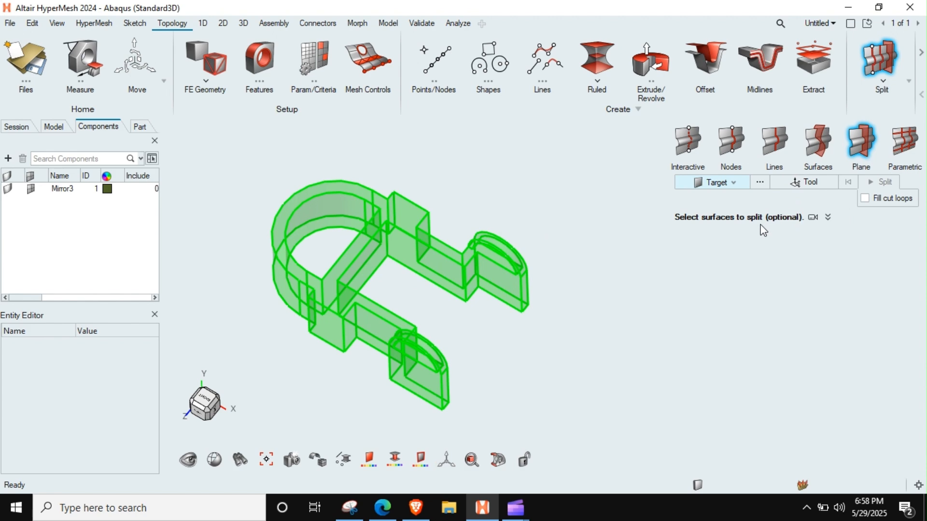
{"action": "left_click", "coordinate": [717, 184]}
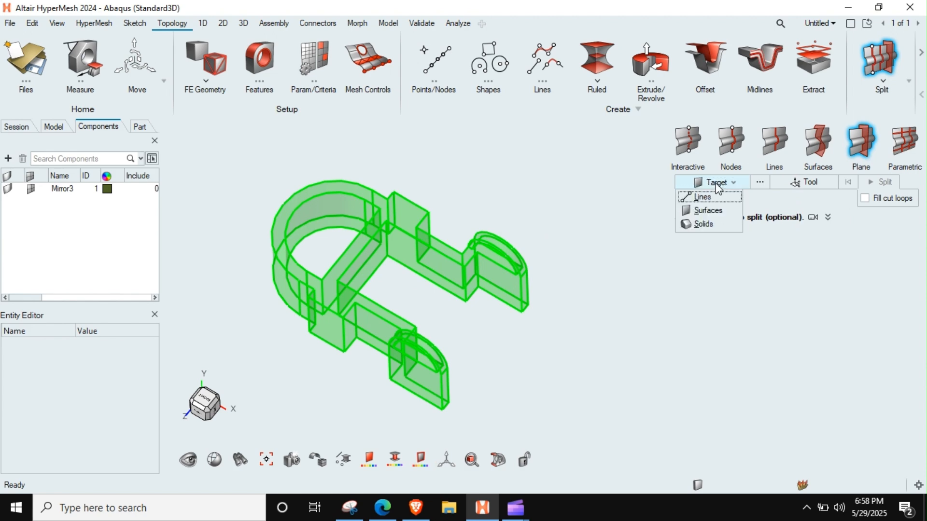
{"action": "left_click", "coordinate": [698, 225]}
{"action": "left_click", "coordinate": [473, 271]}
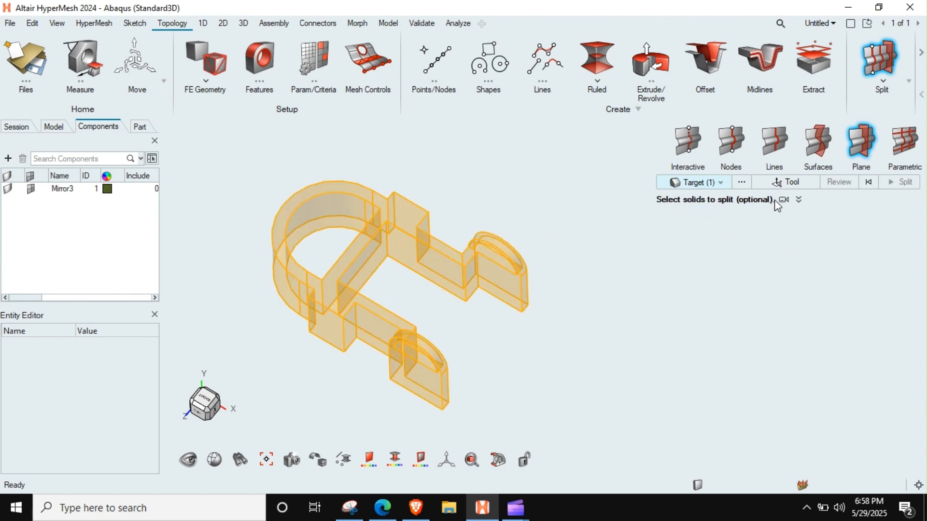
{"action": "left_click", "coordinate": [799, 182]}
{"action": "left_click", "coordinate": [295, 208]}
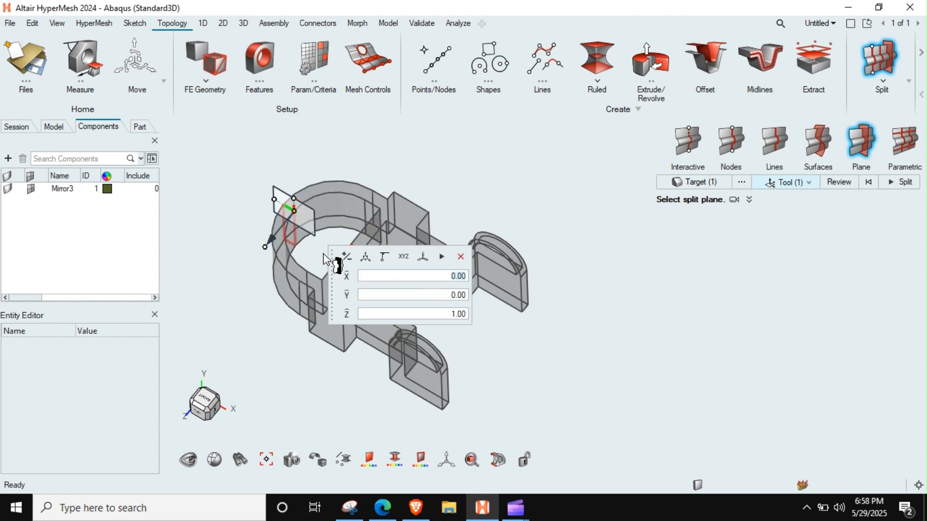
{"action": "left_click_drag", "start_coordinate": [333, 251], "coordinate": [844, 403]}
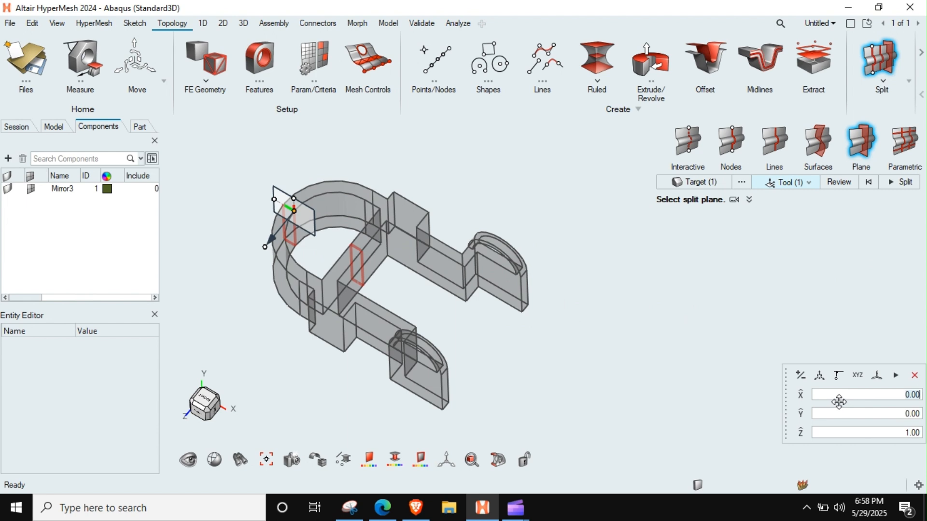
{"action": "left_click", "coordinate": [893, 186]}
{"action": "left_click_drag", "start_coordinate": [412, 304], "coordinate": [420, 301], "text": "ctrl"}
{"action": "key", "text": "Escape"}
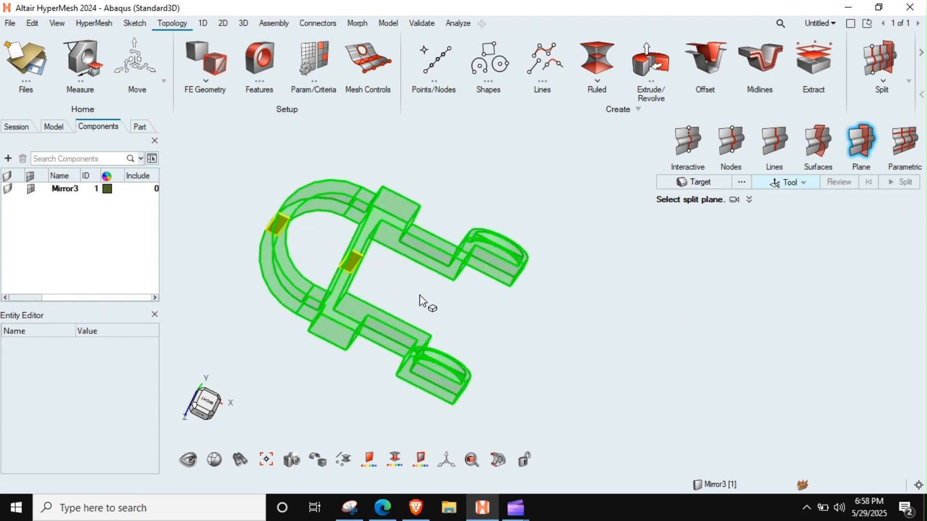
Hide the front half of the split solid so that only the other half is displayed.
{"action": "left_click", "coordinate": [347, 290]}
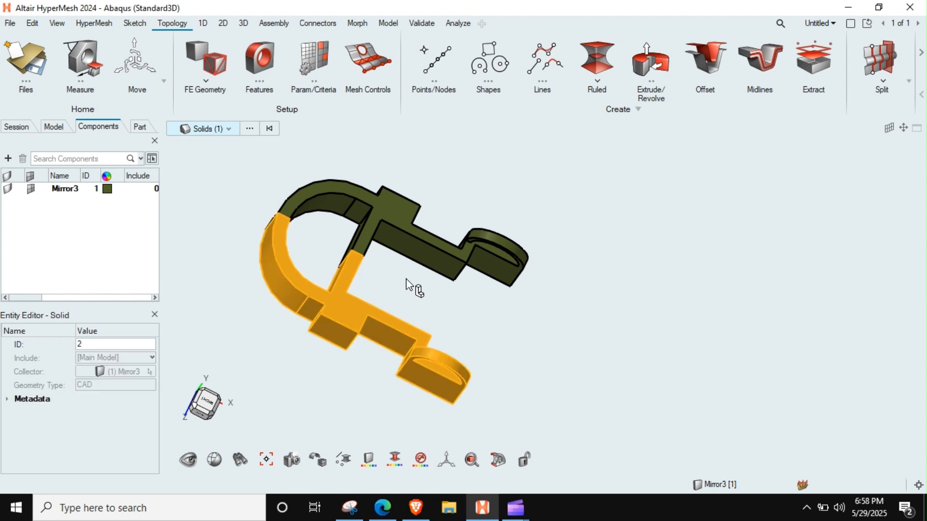
{"action": "key", "text": "h"}
{"action": "left_click_drag", "start_coordinate": [438, 303], "coordinate": [419, 286], "text": "ctrl"}
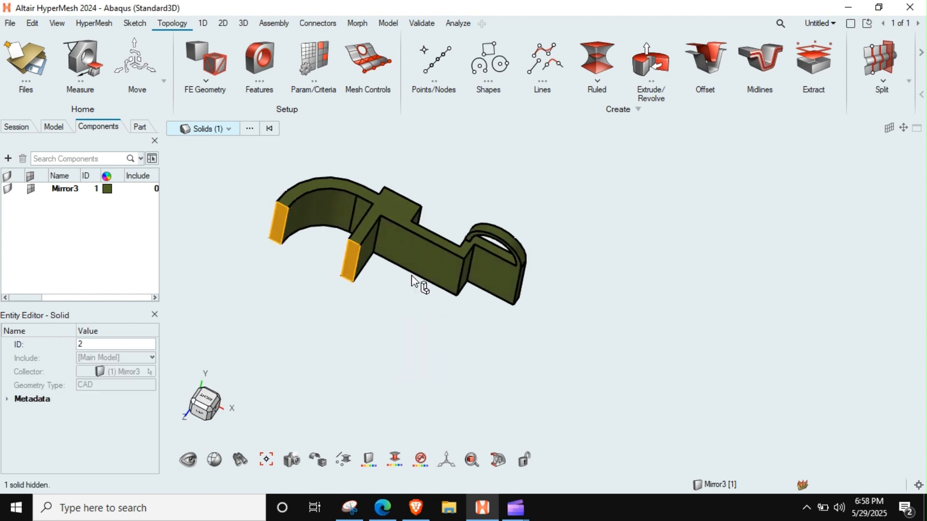
{"action": "key", "text": "Escape"}
{"action": "right_click_drag", "start_coordinate": [413, 278], "coordinate": [392, 306], "text": "ctrl"}
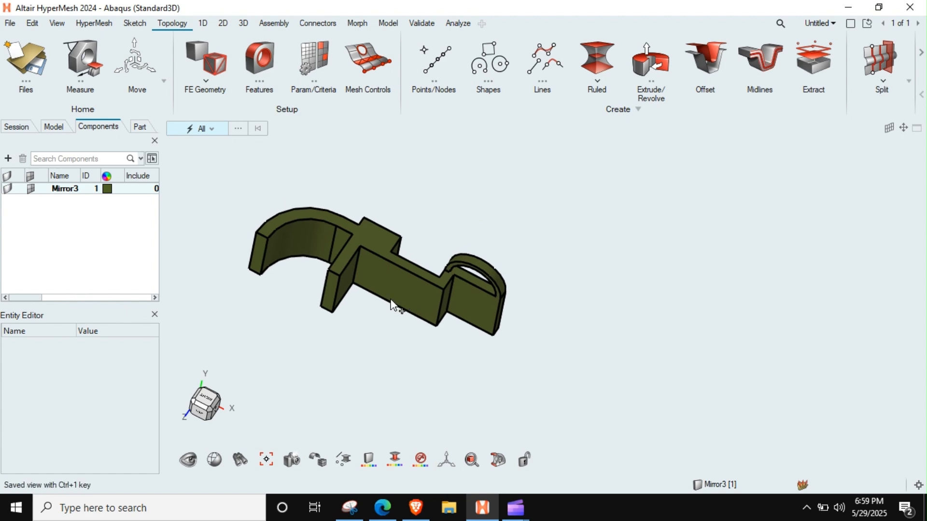
{"action": "left_click_drag", "start_coordinate": [392, 305], "coordinate": [348, 218], "text": "ctrl"}
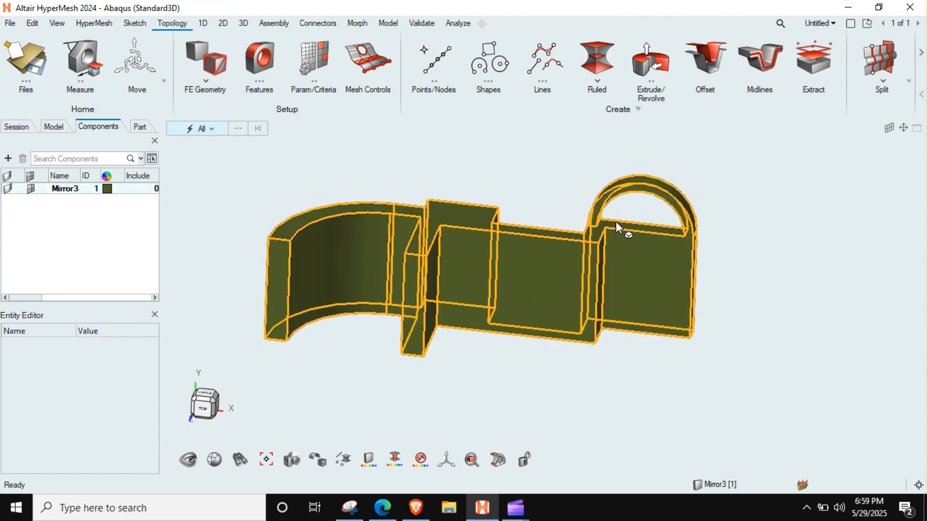
{"action": "left_click_drag", "start_coordinate": [683, 233], "coordinate": [621, 268], "text": "ctrl"}
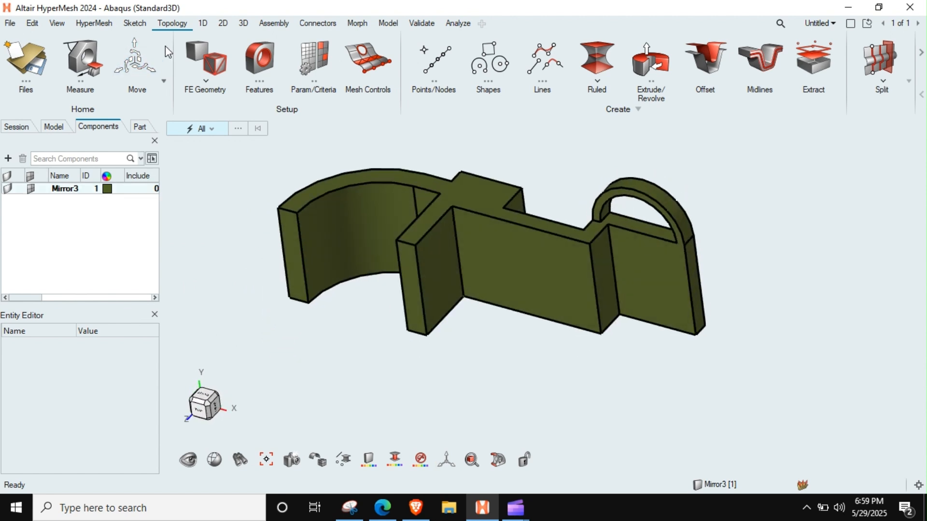
Check the displayed half with the solid Map mesh tool and inspect the arched loop above its end plate.
{"action": "left_click", "coordinate": [244, 23]}
{"action": "left_click", "coordinate": [324, 59]}
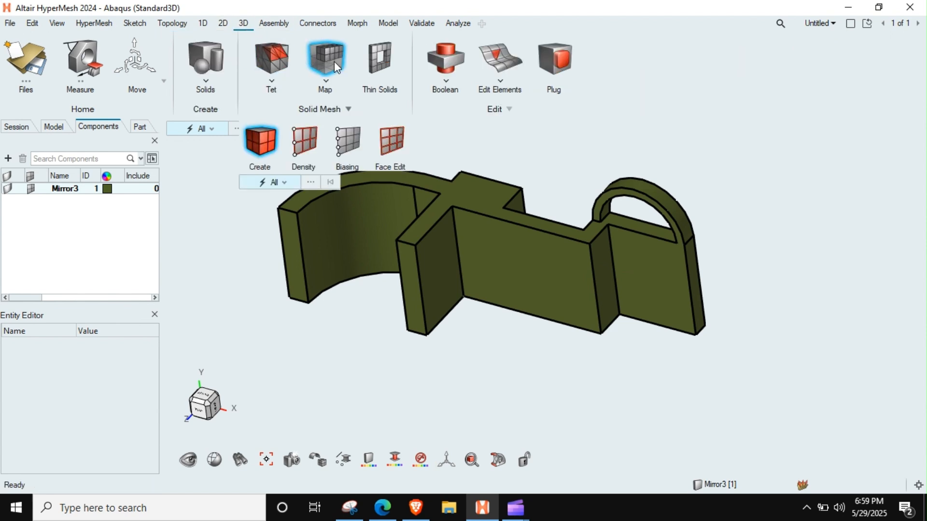
{"action": "right_click_drag", "start_coordinate": [534, 252], "coordinate": [501, 289], "text": "ctrl"}
{"action": "left_click_drag", "start_coordinate": [501, 289], "coordinate": [551, 269], "text": "ctrl"}
{"action": "key", "text": "Escape"}
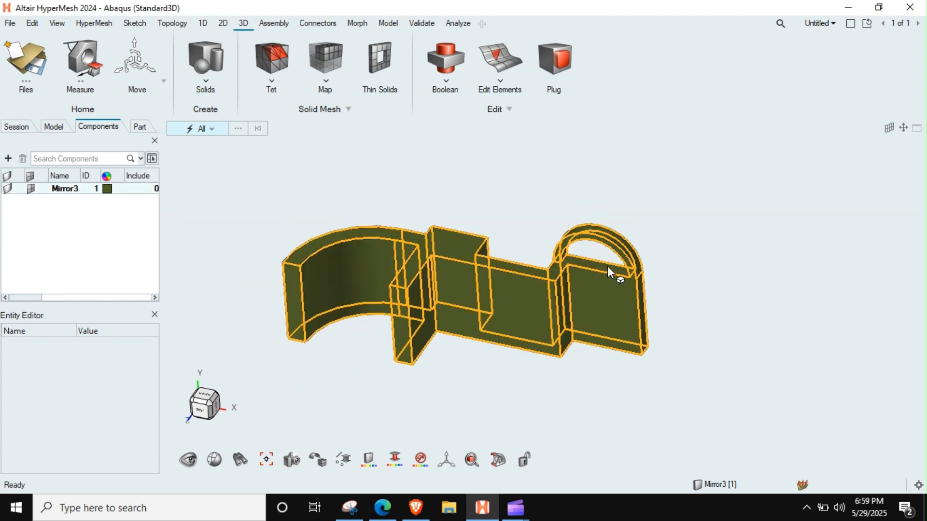
{"action": "left_click_drag", "start_coordinate": [630, 274], "coordinate": [651, 275], "text": "ctrl"}
{"action": "scroll", "coordinate": [569, 248], "scroll_direction": "up", "scroll_amount": 3}
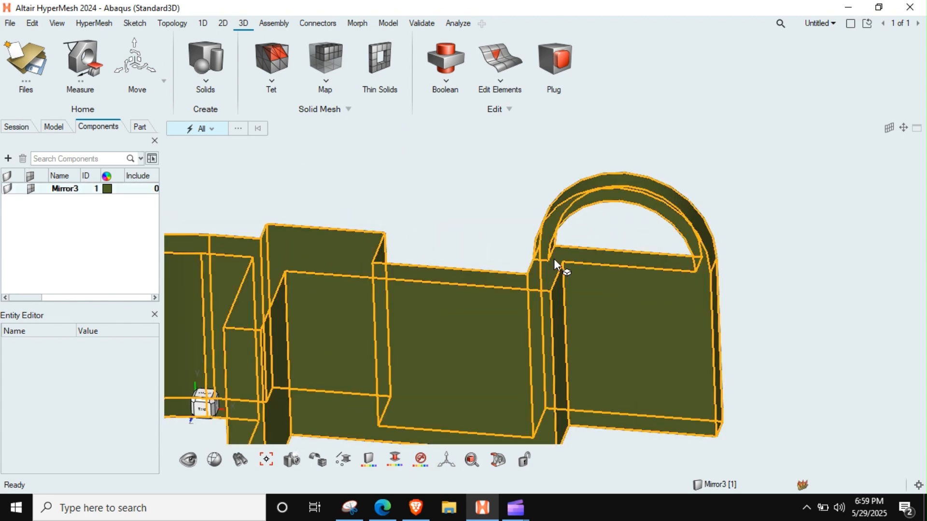
{"action": "scroll", "coordinate": [554, 259], "scroll_direction": "down", "scroll_amount": 2}
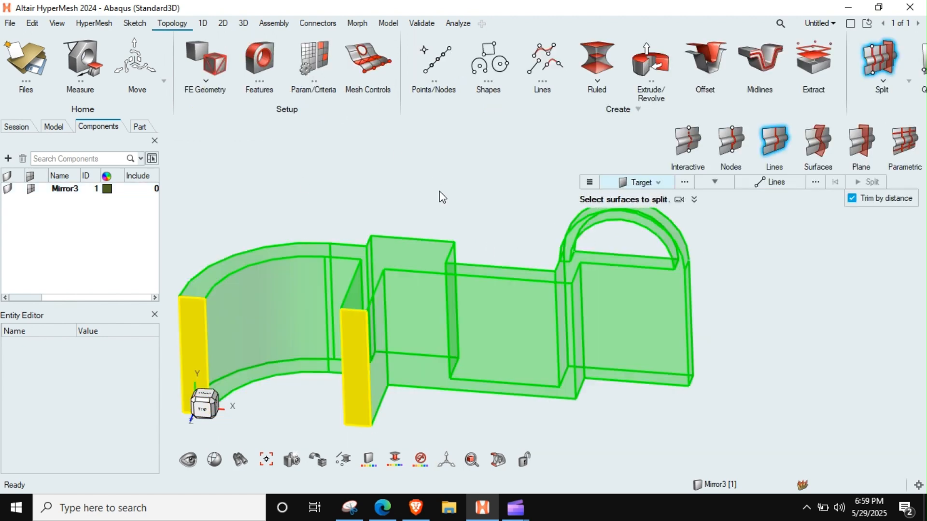
Target the displayed half for a plane split and place the plane at the base of the arched loop with normal 0, -1, 0.
{"action": "scroll", "coordinate": [487, 269], "scroll_direction": "down", "scroll_amount": 3}
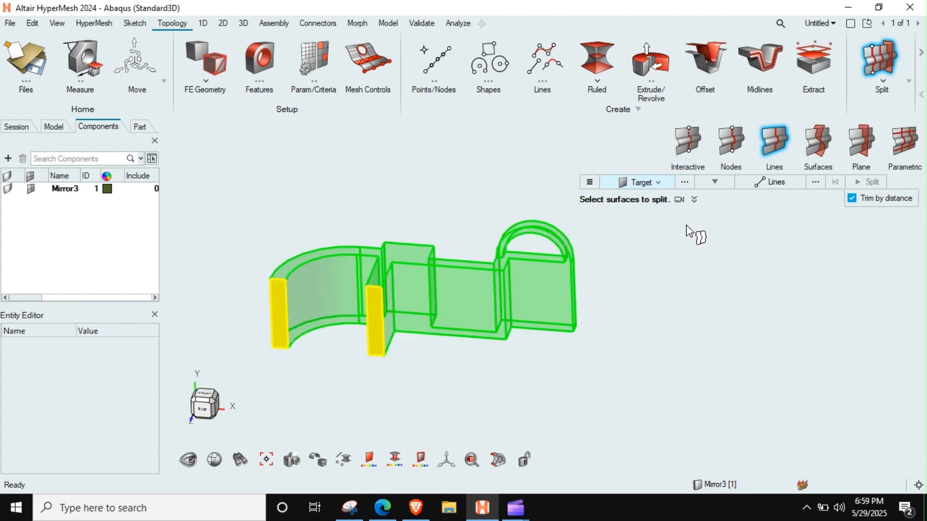
{"action": "left_click", "coordinate": [861, 142]}
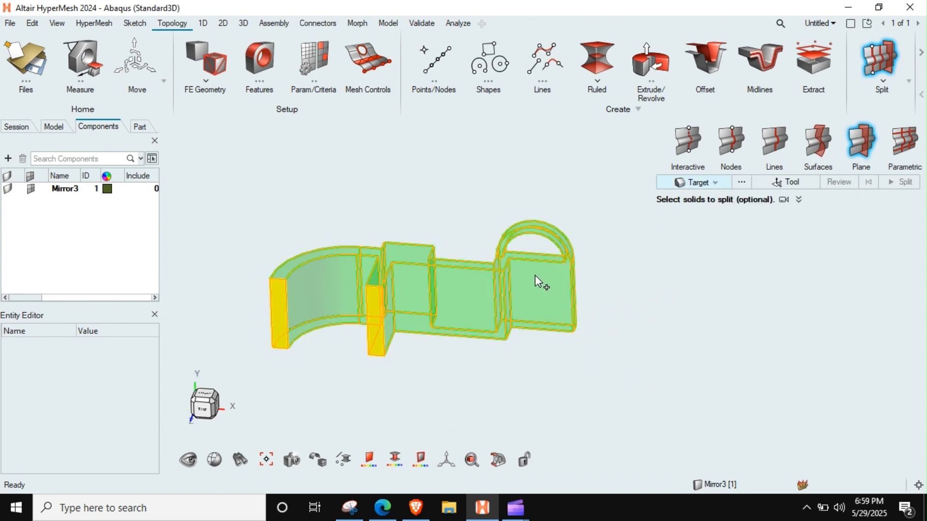
{"action": "right_click_drag", "start_coordinate": [535, 275], "coordinate": [495, 291], "text": "ctrl"}
{"action": "scroll", "coordinate": [494, 290], "scroll_direction": "up", "scroll_amount": 3}
{"action": "left_click", "coordinate": [470, 288]}
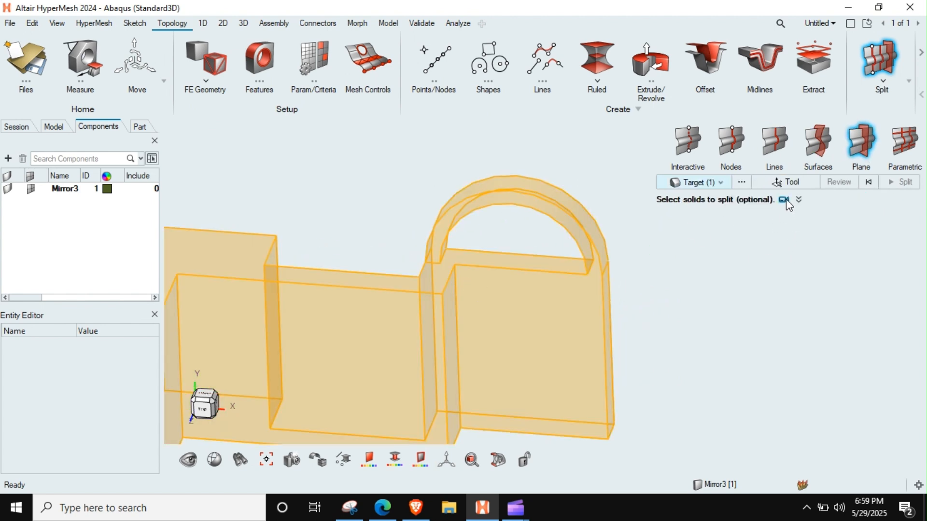
{"action": "left_click", "coordinate": [787, 183]}
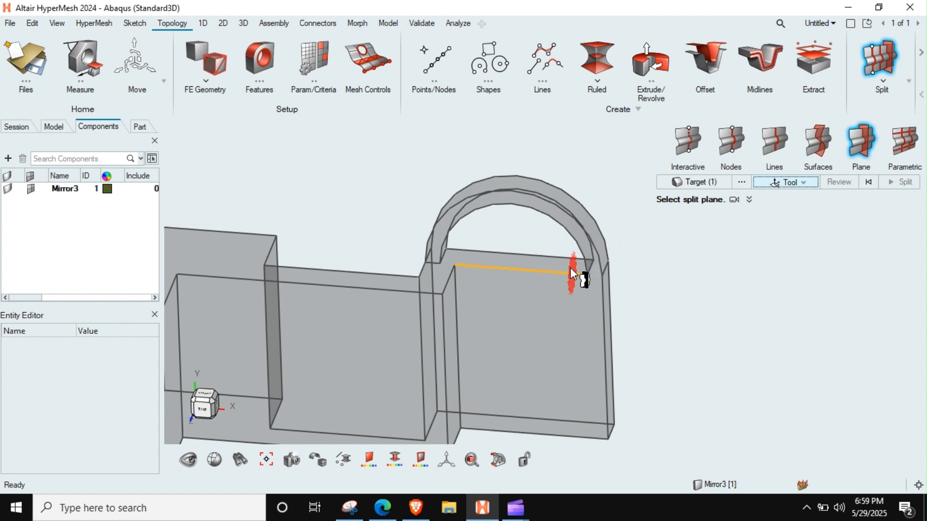
{"action": "left_click", "coordinate": [533, 279]}
{"action": "left_click_drag", "start_coordinate": [569, 278], "coordinate": [526, 206]}
{"action": "left_click_drag", "start_coordinate": [554, 274], "coordinate": [585, 279]}
{"action": "left_click_drag", "start_coordinate": [519, 280], "coordinate": [607, 256]}
{"action": "scroll", "coordinate": [573, 261], "scroll_direction": "down", "scroll_amount": 3}
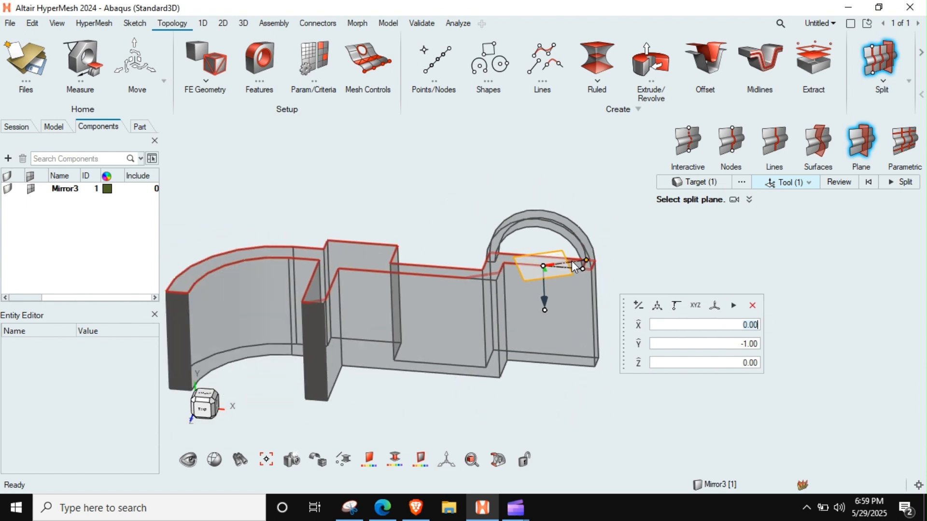
Review the cut areas of the plane at the loop's base and split the solid there.
{"action": "left_click", "coordinate": [842, 181]}
{"action": "scroll", "coordinate": [499, 266], "scroll_direction": "up", "scroll_amount": 4}
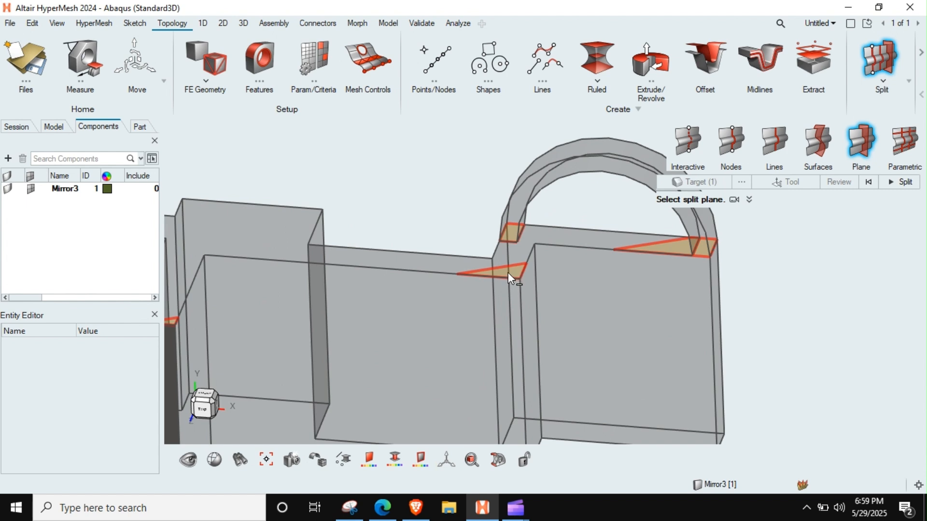
{"action": "scroll", "coordinate": [604, 280], "scroll_direction": "down", "scroll_amount": 4}
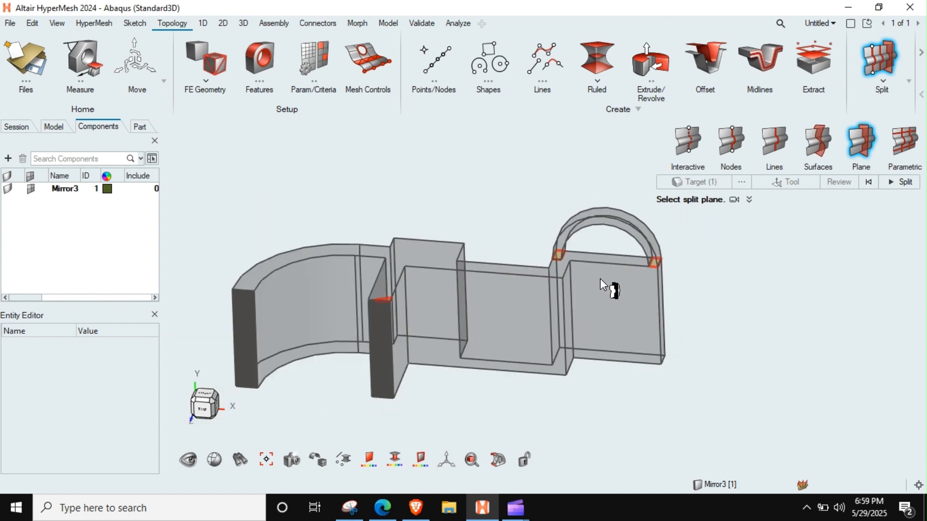
{"action": "scroll", "coordinate": [605, 279], "scroll_direction": "down", "scroll_amount": 3}
{"action": "left_click_drag", "start_coordinate": [519, 211], "coordinate": [288, 384]}
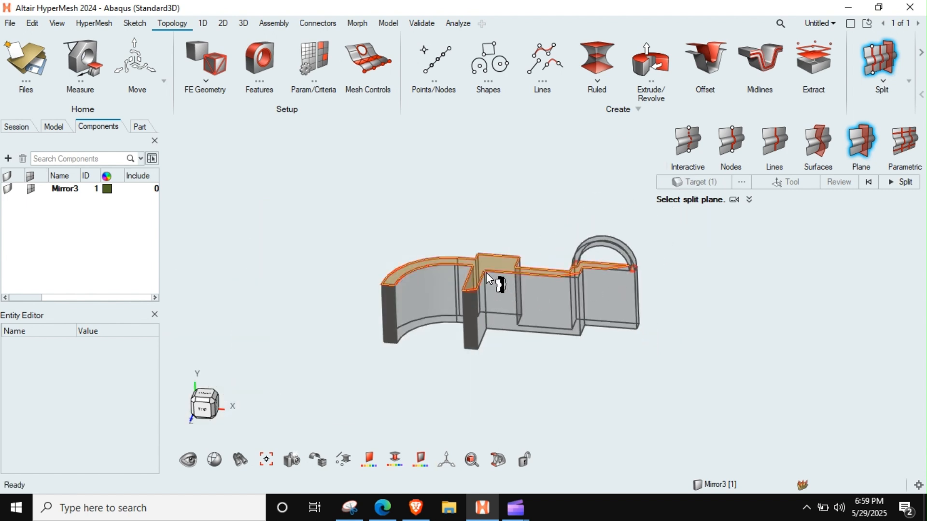
{"action": "scroll", "coordinate": [480, 288], "scroll_direction": "up", "scroll_amount": 4}
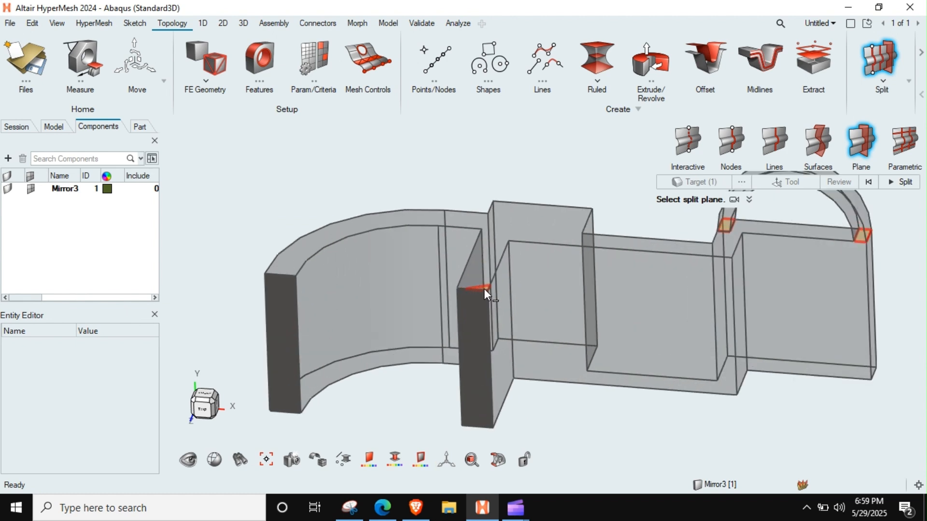
{"action": "scroll", "coordinate": [532, 275], "scroll_direction": "down", "scroll_amount": 3}
{"action": "right_click_drag", "start_coordinate": [556, 282], "coordinate": [377, 319]}
{"action": "scroll", "coordinate": [492, 292], "scroll_direction": "up", "scroll_amount": 4}
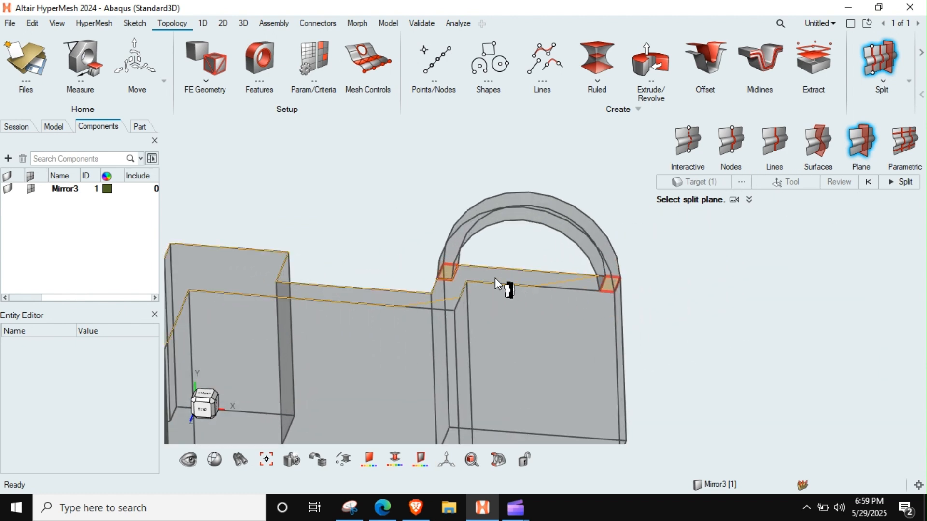
{"action": "mouse_move", "coordinate": [550, 288]}
{"action": "middle_mouse_down"}
{"action": "mouse_move", "coordinate": [581, 277]}
{"action": "mouse_move", "coordinate": [550, 309]}
{"action": "mouse_move", "coordinate": [544, 298]}
{"action": "middle_mouse_up"}
{"action": "left_click", "coordinate": [900, 182]}
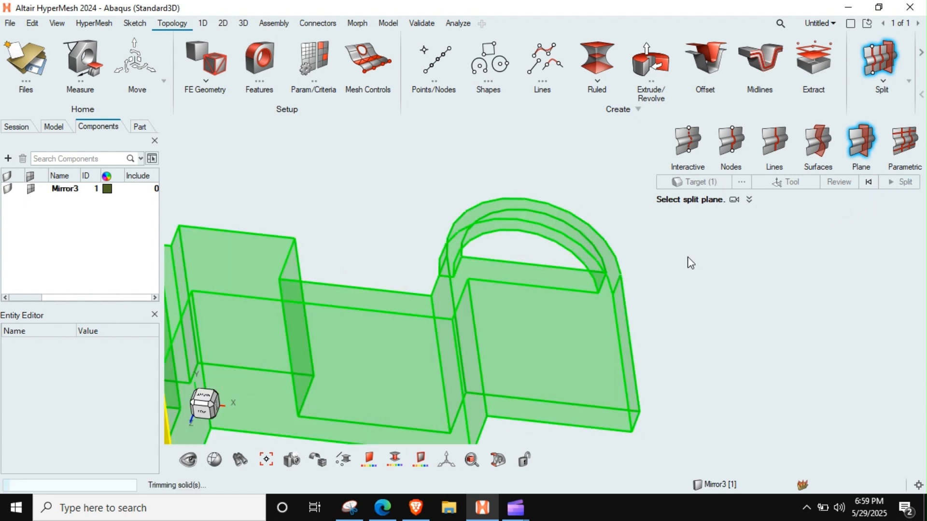
{"action": "key", "text": "Escape"}
Hide the separated arched loop solid above the end plate.
{"action": "scroll", "coordinate": [543, 287], "scroll_direction": "down", "scroll_amount": 3}
{"action": "mouse_move", "coordinate": [505, 297]}
{"action": "middle_mouse_down"}
{"action": "mouse_move", "coordinate": [534, 288]}
{"action": "mouse_move", "coordinate": [499, 295]}
{"action": "middle_mouse_up"}
{"action": "scroll", "coordinate": [500, 304], "scroll_direction": "up", "scroll_amount": 3}
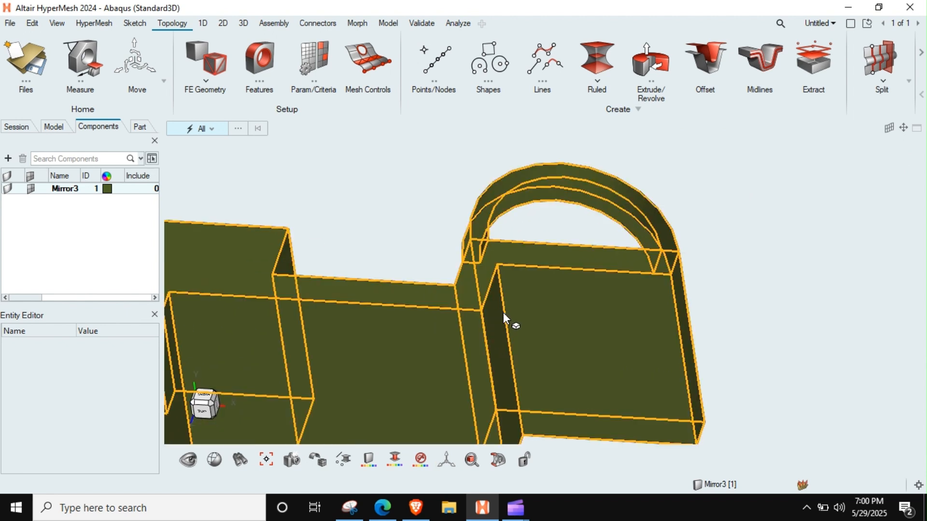
{"action": "middle_click_drag", "start_coordinate": [510, 303], "coordinate": [570, 292]}
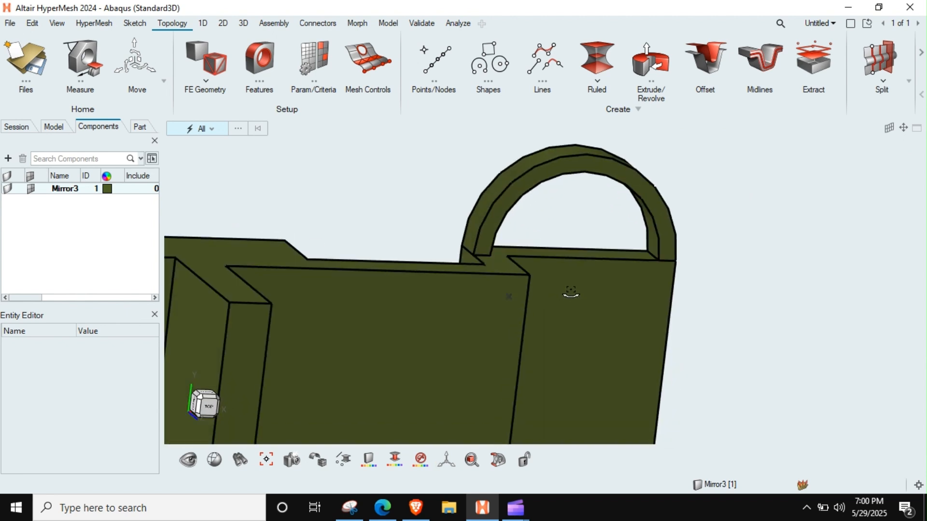
{"action": "left_click", "coordinate": [532, 163]}
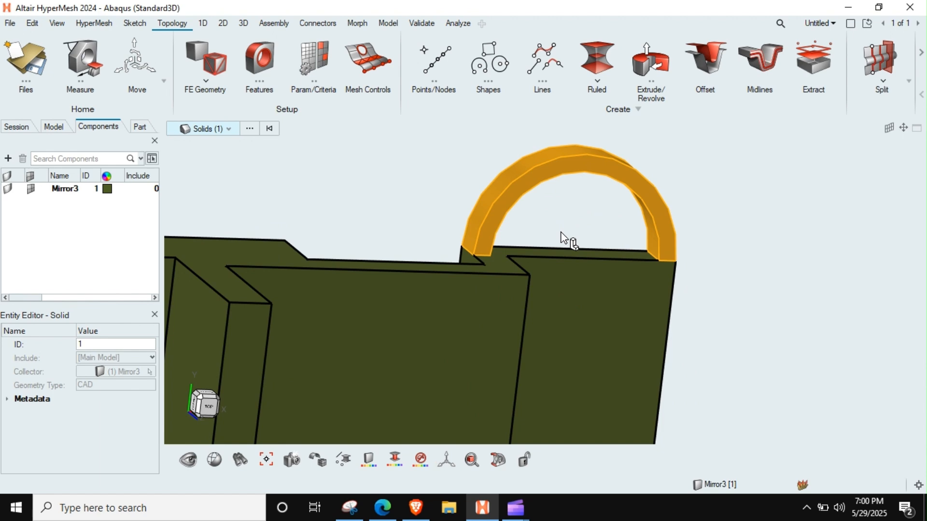
{"action": "scroll", "coordinate": [535, 267], "scroll_direction": "down", "scroll_amount": 4}
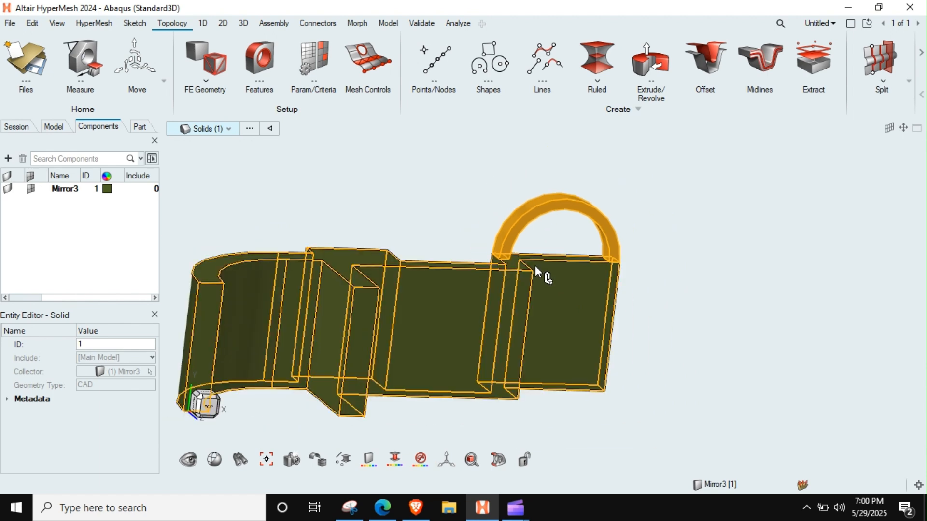
{"action": "key", "text": "h"}
{"action": "scroll", "coordinate": [537, 279], "scroll_direction": "up", "scroll_amount": 5}
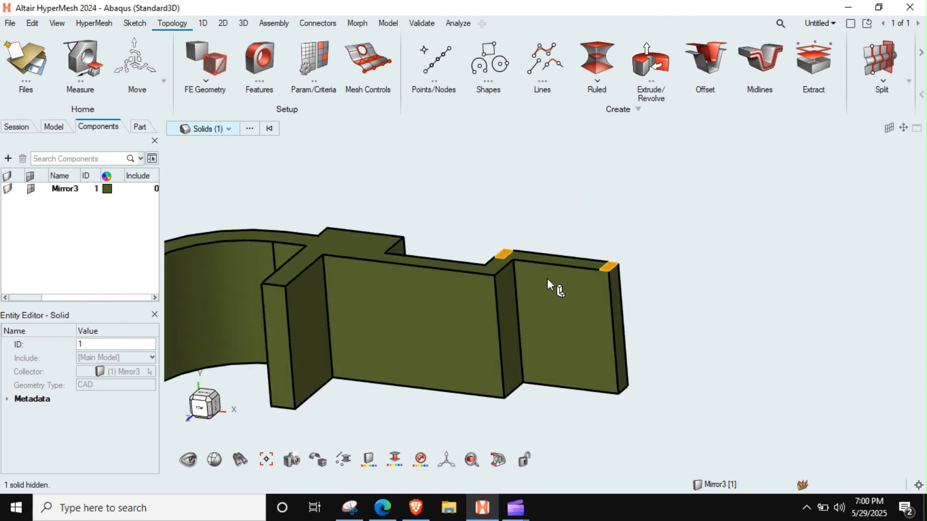
Check the half body without its arched loop for mappability with the solid Map mesh tool.
{"action": "scroll", "coordinate": [556, 268], "scroll_direction": "down", "scroll_amount": 6}
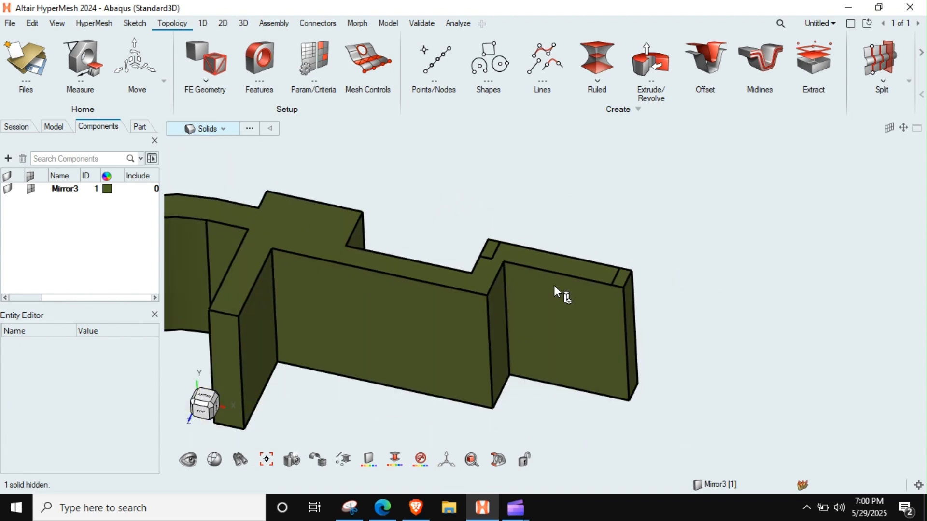
{"action": "right_click_drag", "start_coordinate": [483, 288], "coordinate": [552, 290]}
{"action": "middle_click_drag", "start_coordinate": [552, 290], "coordinate": [534, 297]}
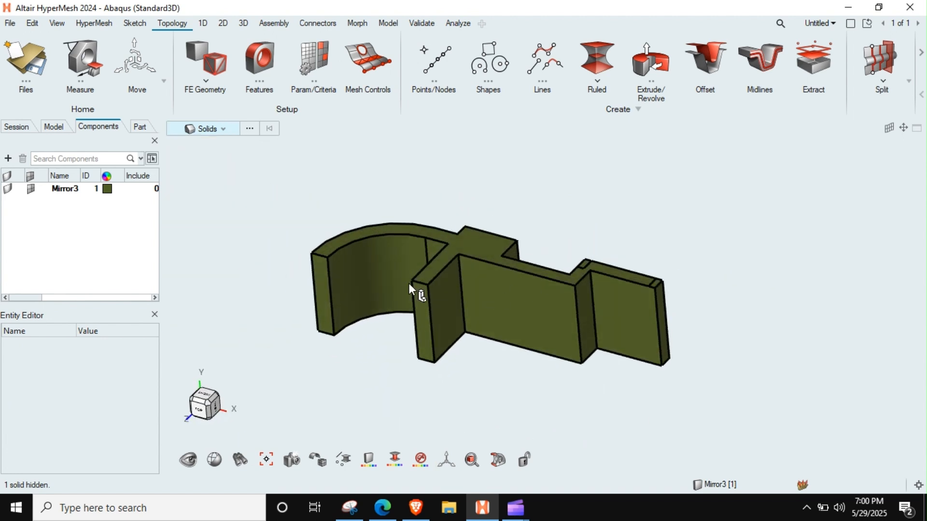
{"action": "scroll", "coordinate": [369, 274], "scroll_direction": "up", "scroll_amount": 2}
{"action": "scroll", "coordinate": [369, 274], "scroll_direction": "down", "scroll_amount": 3}
{"action": "middle_click_drag", "start_coordinate": [424, 300], "coordinate": [463, 273]}
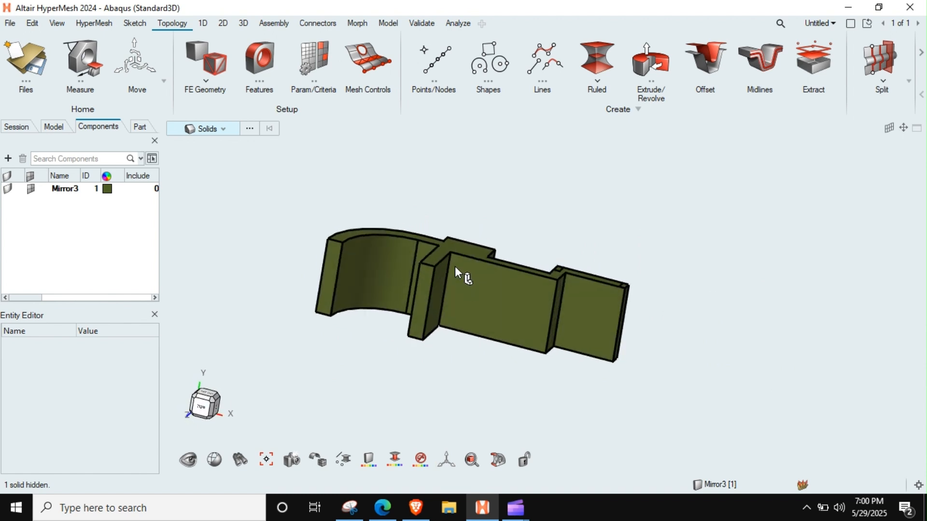
{"action": "right_click_drag", "start_coordinate": [464, 273], "coordinate": [482, 267]}
{"action": "left_click", "coordinate": [244, 24]}
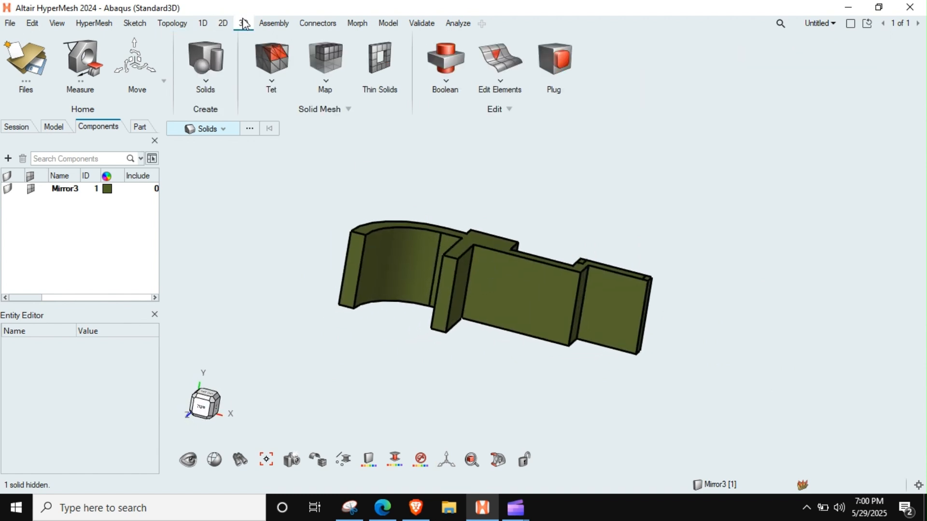
{"action": "left_click", "coordinate": [329, 67]}
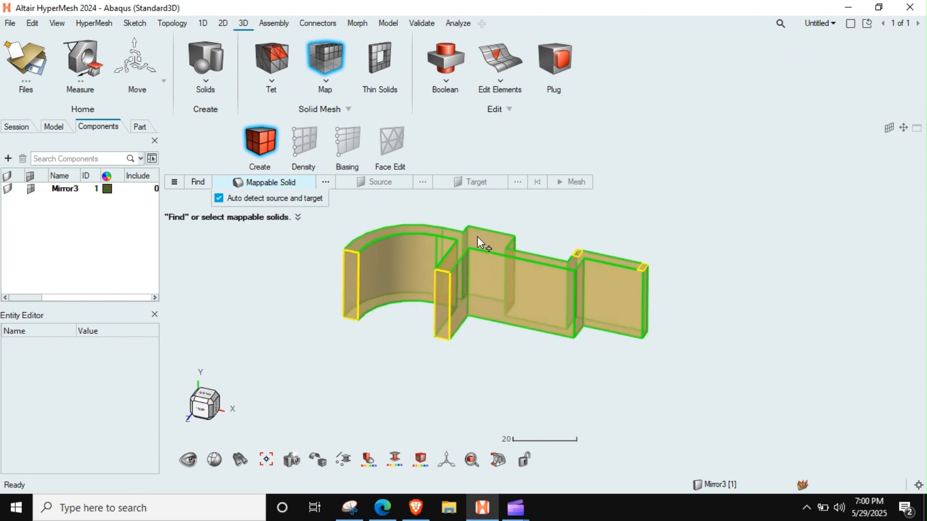
{"action": "key", "text": "Escape"}
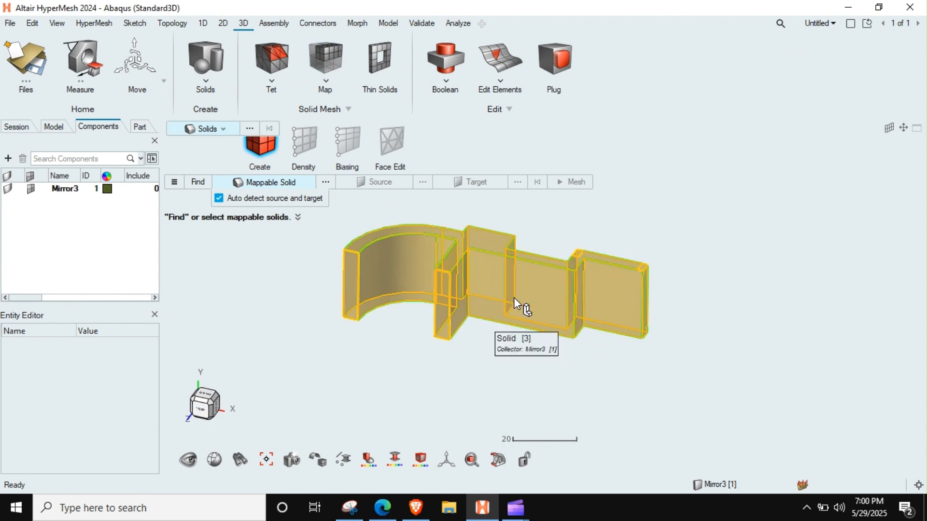
{"action": "right_click_drag", "start_coordinate": [495, 271], "coordinate": [479, 308]}
{"action": "scroll", "coordinate": [479, 309], "scroll_direction": "up", "scroll_amount": 3}
{"action": "scroll", "coordinate": [479, 308], "scroll_direction": "down", "scroll_amount": 3}
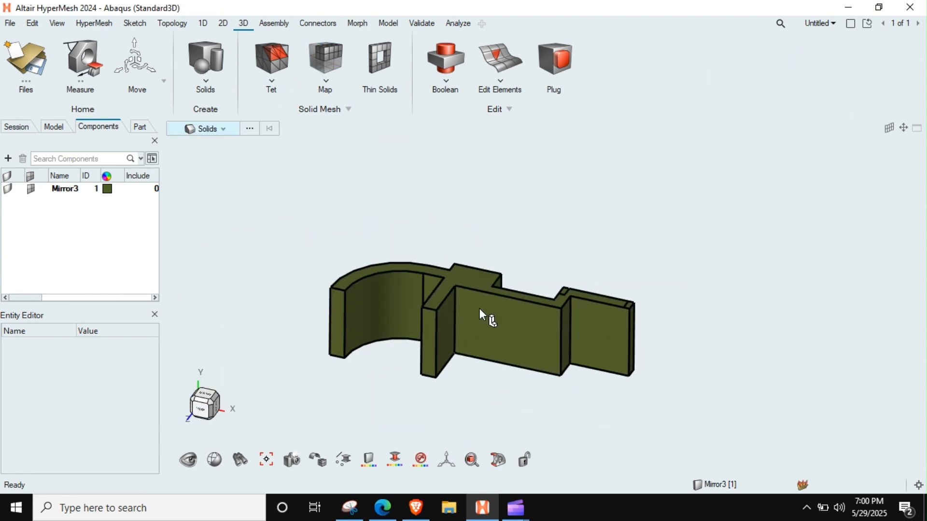
{"action": "scroll", "coordinate": [479, 308], "scroll_direction": "down", "scroll_amount": 2}
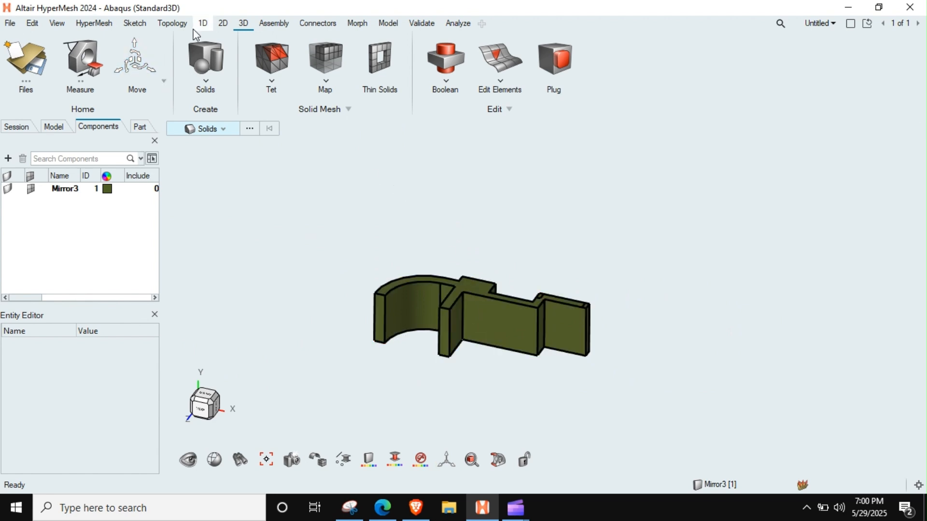
BatchMesh the upper face of the half body and the two small loop-foot faces with element size 2.00.
{"action": "left_click", "coordinate": [223, 24]}
{"action": "left_click", "coordinate": [326, 60]}
{"action": "scroll", "coordinate": [495, 271], "scroll_direction": "up", "scroll_amount": 3}
{"action": "left_click", "coordinate": [486, 240]}
{"action": "scroll", "coordinate": [613, 250], "scroll_direction": "up", "scroll_amount": 3}
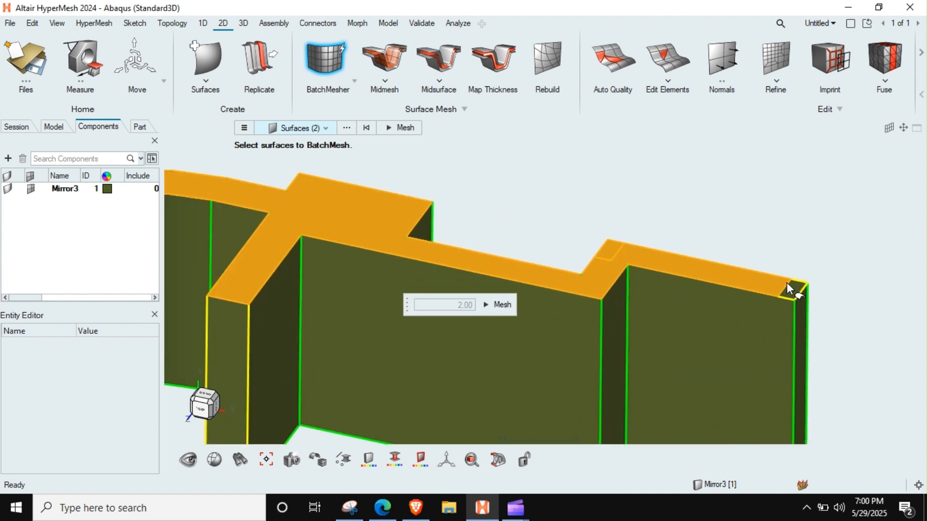
{"action": "left_click", "coordinate": [790, 294]}
{"action": "scroll", "coordinate": [653, 288], "scroll_direction": "down", "scroll_amount": 5}
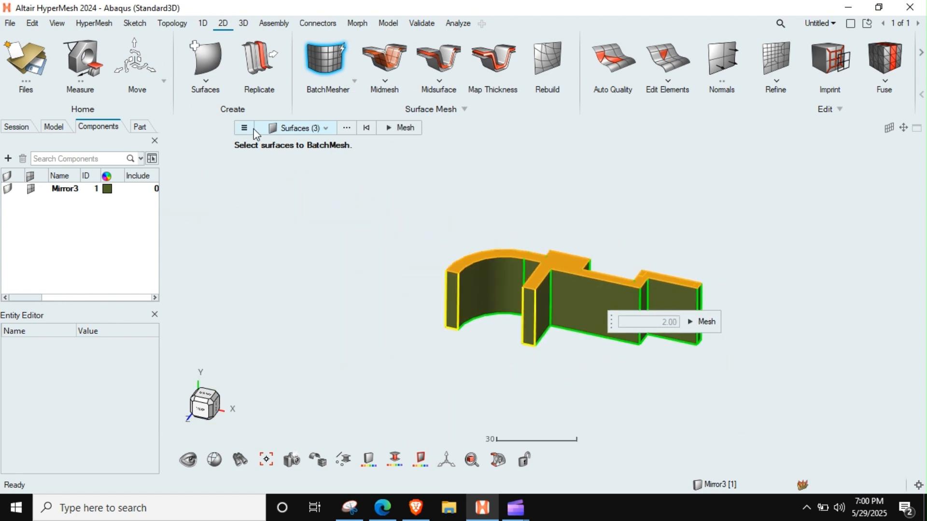
{"action": "scroll", "coordinate": [620, 276], "scroll_direction": "up", "scroll_amount": 3}
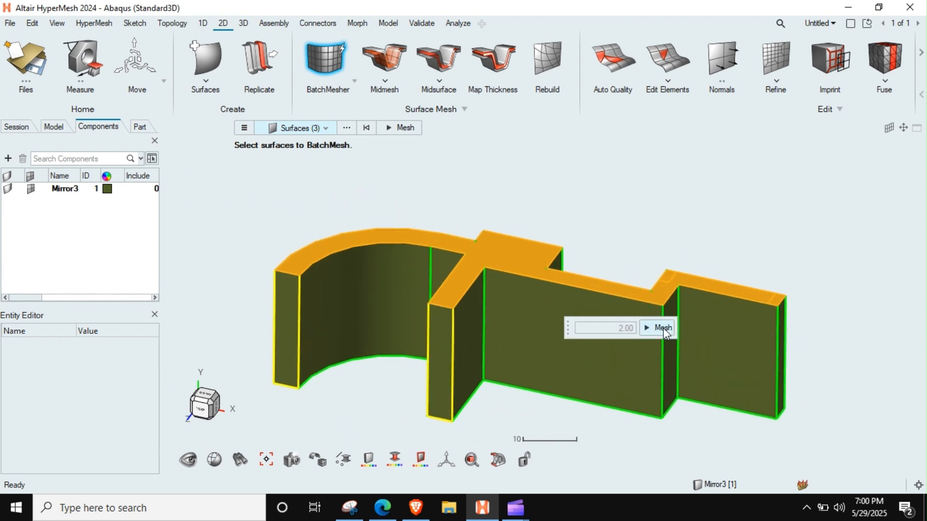
{"action": "left_click", "coordinate": [662, 328]}
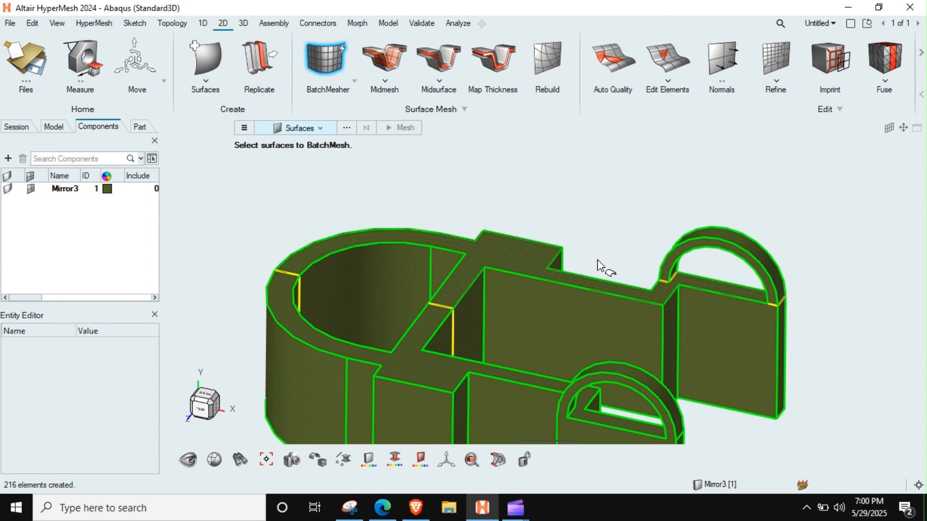
{"action": "middle_click_drag", "start_coordinate": [597, 261], "coordinate": [598, 265]}
{"action": "scroll", "coordinate": [598, 265], "scroll_direction": "down", "scroll_amount": 4}
{"action": "right_click_drag", "start_coordinate": [598, 265], "coordinate": [514, 269]}
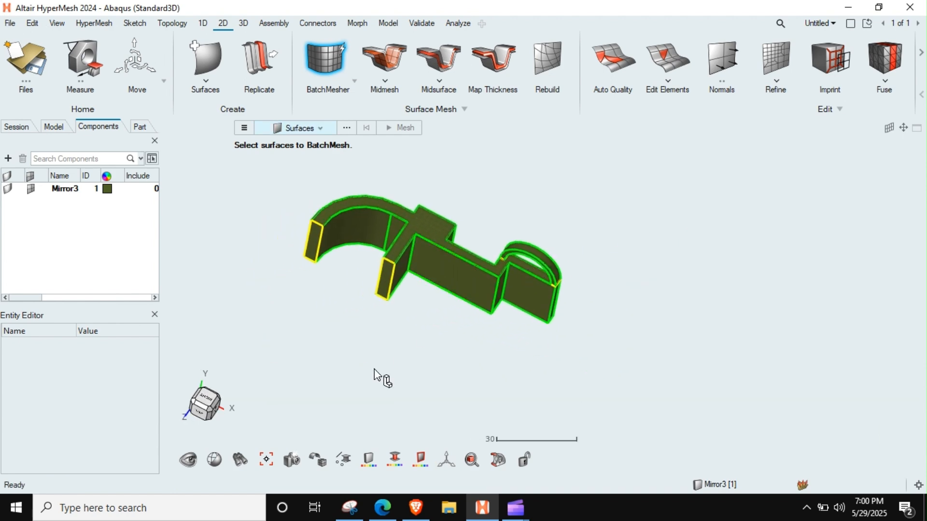
{"action": "key", "text": "Escape"}
Display the geometry as wireframe and the elements shaded with mesh lines, and inspect the new surface mesh.
{"action": "mouse_move", "coordinate": [317, 460]}
{"action": "left_click", "coordinate": [383, 431]}
{"action": "middle_click_drag", "start_coordinate": [456, 244], "coordinate": [477, 239]}
{"action": "mouse_move", "coordinate": [322, 464]}
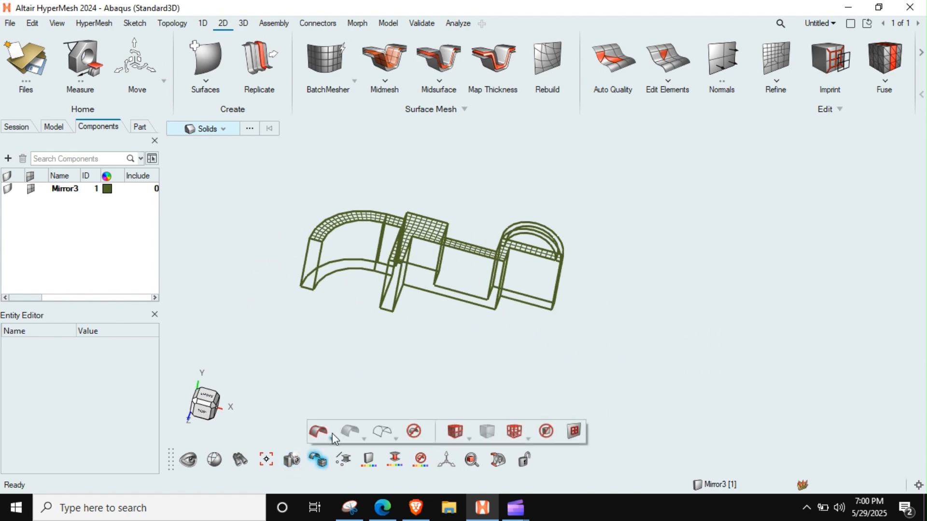
{"action": "left_click", "coordinate": [455, 431]}
{"action": "scroll", "coordinate": [478, 284], "scroll_direction": "up", "scroll_amount": 5}
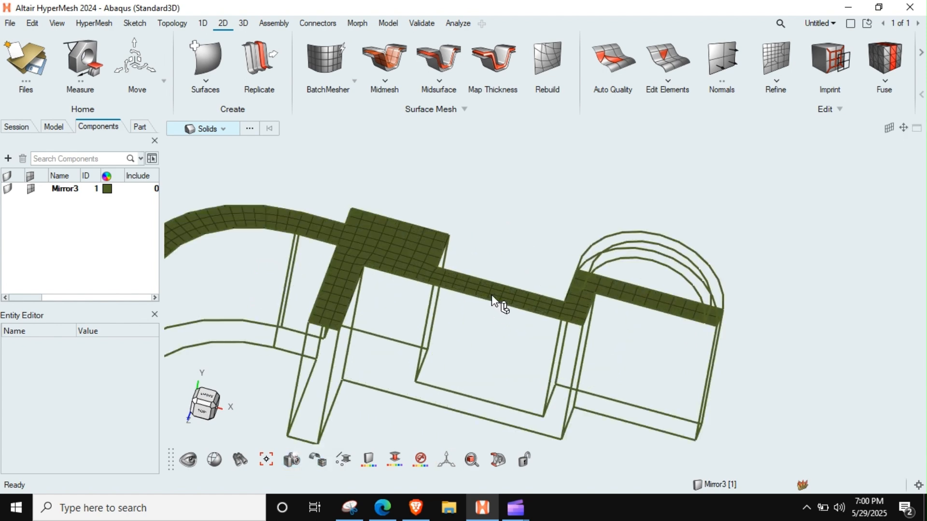
{"action": "mouse_move", "coordinate": [499, 308]}
{"action": "middle_mouse_down"}
{"action": "mouse_move", "coordinate": [498, 328]}
{"action": "mouse_move", "coordinate": [488, 308]}
{"action": "middle_mouse_up"}
{"action": "right_click_drag", "start_coordinate": [429, 305], "coordinate": [583, 298]}
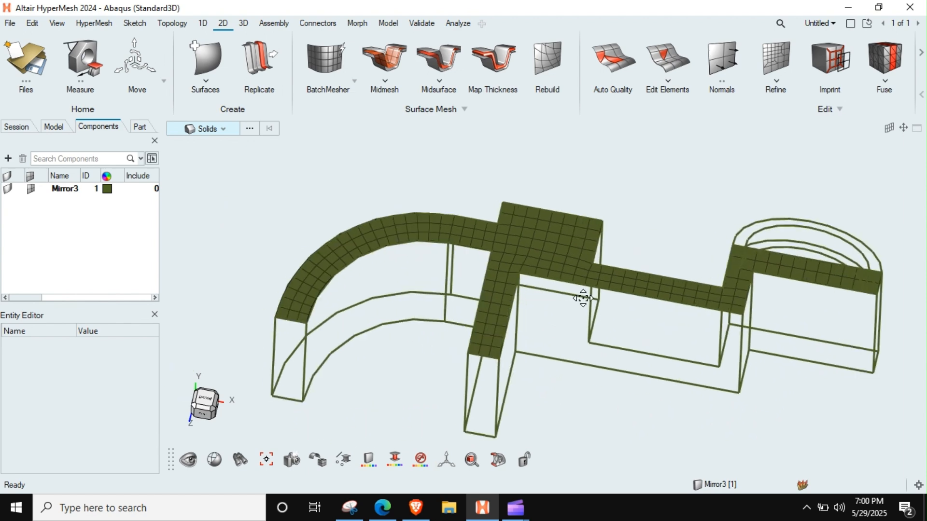
{"action": "mouse_move", "coordinate": [548, 264]}
{"action": "middle_mouse_down"}
{"action": "mouse_move", "coordinate": [543, 299]}
{"action": "mouse_move", "coordinate": [555, 309]}
{"action": "mouse_move", "coordinate": [560, 302]}
{"action": "mouse_move", "coordinate": [531, 275]}
{"action": "mouse_move", "coordinate": [534, 265]}
{"action": "mouse_move", "coordinate": [521, 294]}
{"action": "mouse_move", "coordinate": [559, 296]}
{"action": "mouse_move", "coordinate": [580, 324]}
{"action": "mouse_move", "coordinate": [559, 296]}
{"action": "mouse_move", "coordinate": [521, 290]}
{"action": "middle_mouse_up"}
Start an Extrude of elements and select all surface elements on the half body's upper face.
{"action": "left_click", "coordinate": [172, 23]}
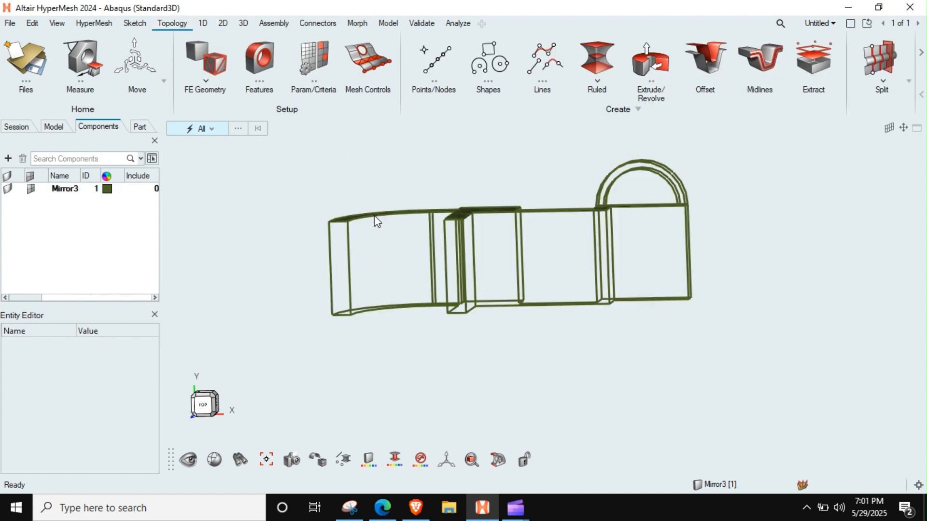
{"action": "middle_click_drag", "start_coordinate": [392, 235], "coordinate": [471, 263]}
{"action": "left_click", "coordinate": [641, 57]}
{"action": "right_click_drag", "start_coordinate": [619, 254], "coordinate": [608, 286]}
{"action": "left_click", "coordinate": [573, 129]}
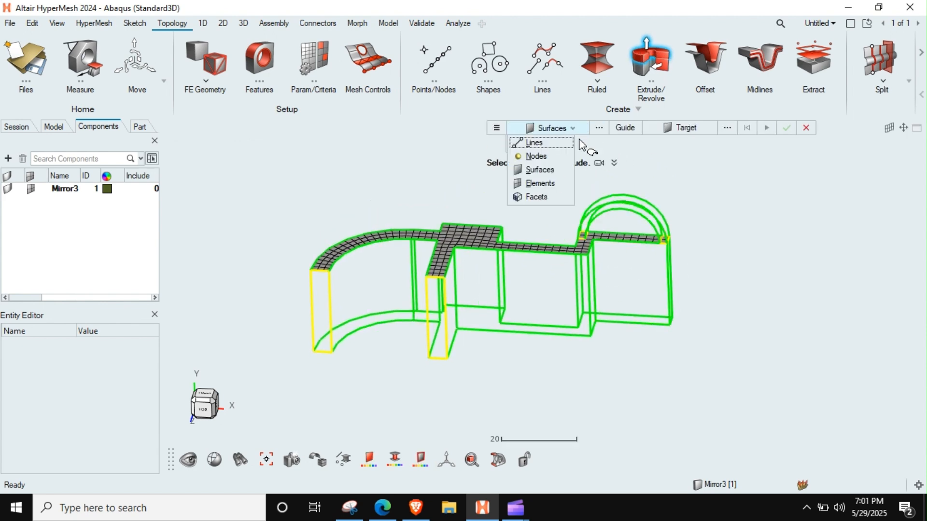
{"action": "left_click", "coordinate": [539, 182]}
{"action": "left_click_drag", "start_coordinate": [771, 214], "coordinate": [244, 345], "text": "shift"}
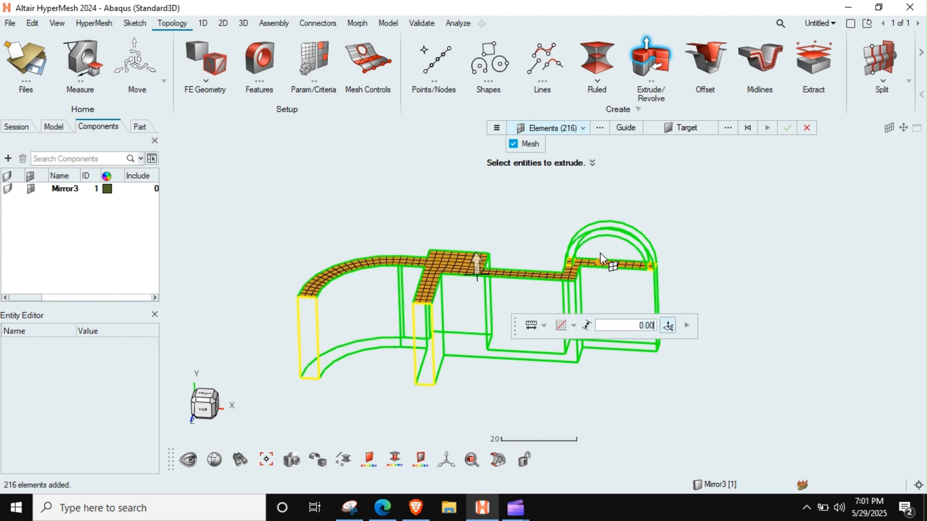
Set the half body's underside face as the extrusion target and create the solid mesh.
{"action": "left_click", "coordinate": [683, 128]}
{"action": "left_click_drag", "start_coordinate": [429, 352], "coordinate": [446, 305], "text": "ctrl"}
{"action": "left_click", "coordinate": [441, 439]}
{"action": "middle_click_drag", "start_coordinate": [496, 386], "coordinate": [482, 406]}
{"action": "right_click_drag", "start_coordinate": [481, 406], "coordinate": [524, 266]}
{"action": "middle_click_drag", "start_coordinate": [524, 266], "coordinate": [491, 333]}
{"action": "scroll", "coordinate": [491, 333], "scroll_direction": "down", "scroll_amount": 3}
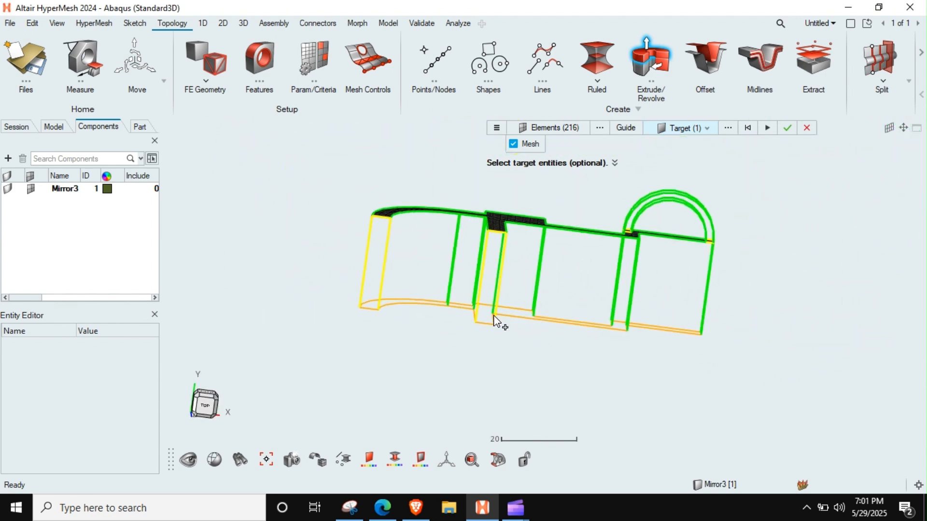
{"action": "left_click", "coordinate": [787, 128]}
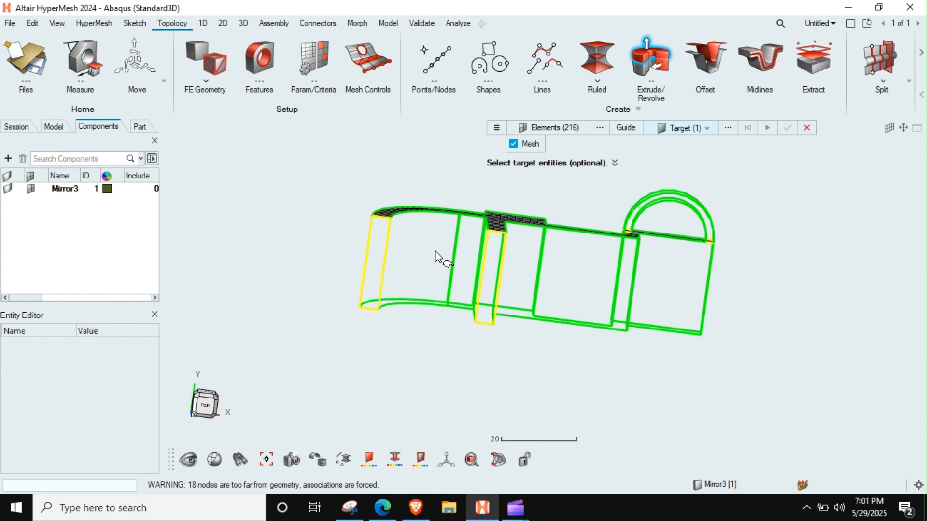
Examine the solid mesh on the end plate where the arched loop's feet meet its upper face.
{"action": "middle_click_drag", "start_coordinate": [468, 245], "coordinate": [548, 255]}
{"action": "scroll", "coordinate": [671, 211], "scroll_direction": "up", "scroll_amount": 6}
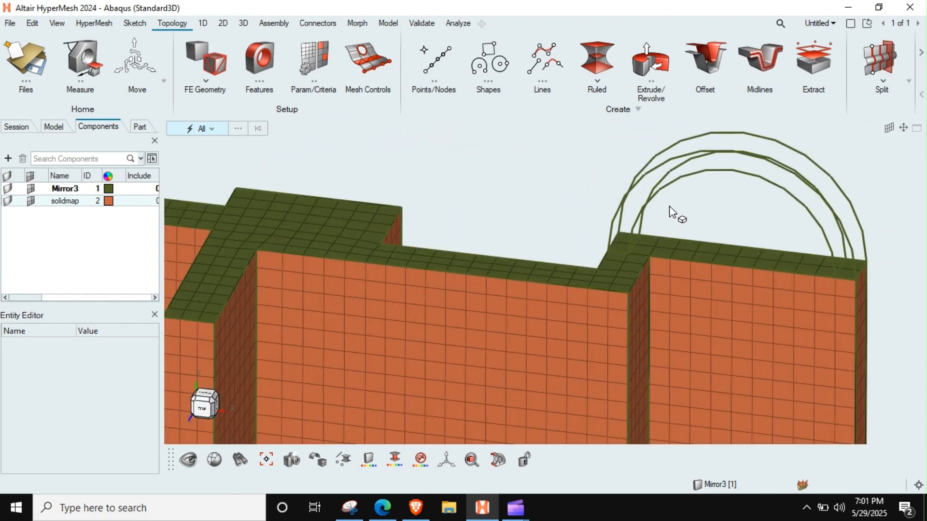
{"action": "middle_click_drag", "start_coordinate": [610, 265], "coordinate": [717, 254]}
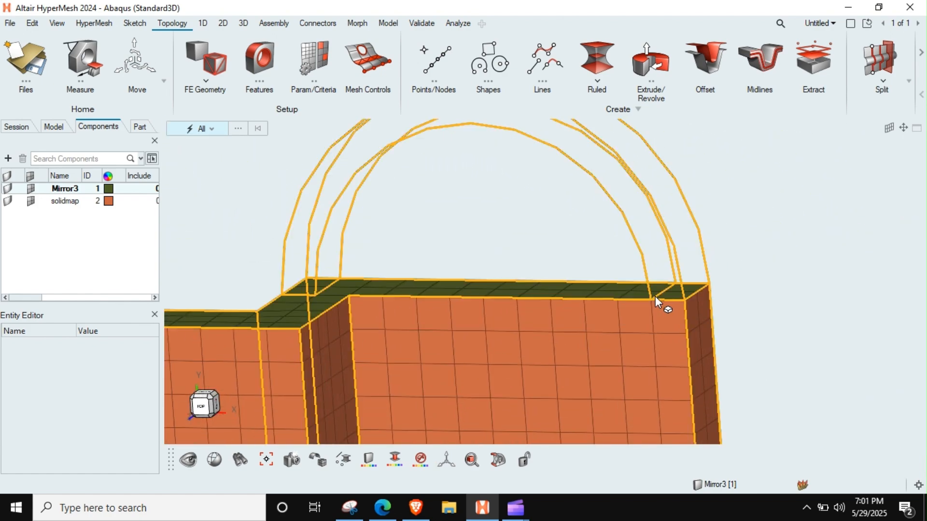
{"action": "middle_click_drag", "start_coordinate": [325, 283], "coordinate": [335, 325]}
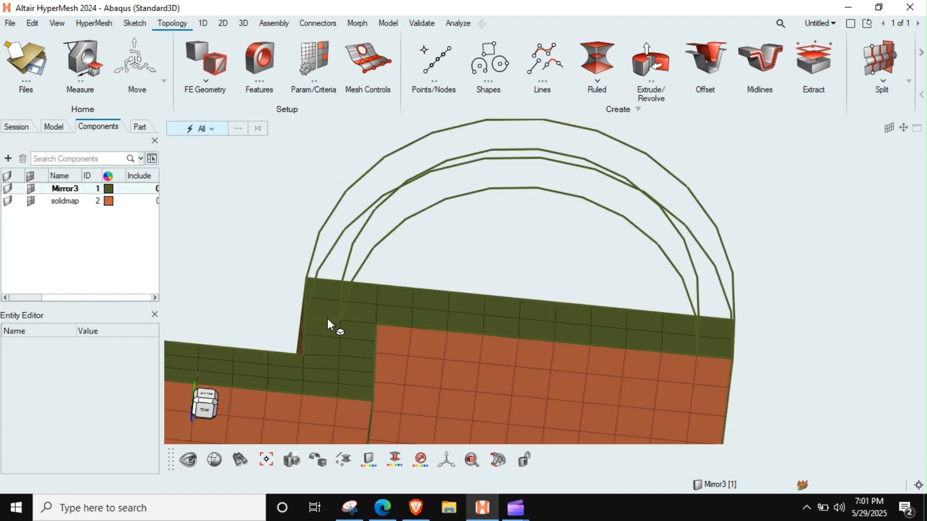
{"action": "middle_click_drag", "start_coordinate": [320, 294], "coordinate": [272, 298]}
{"action": "mouse_move", "coordinate": [329, 301]}
{"action": "middle_mouse_down"}
{"action": "mouse_move", "coordinate": [374, 335]}
{"action": "mouse_move", "coordinate": [360, 333]}
{"action": "mouse_move", "coordinate": [337, 310]}
{"action": "mouse_move", "coordinate": [393, 316]}
{"action": "mouse_move", "coordinate": [336, 303]}
{"action": "middle_mouse_up"}
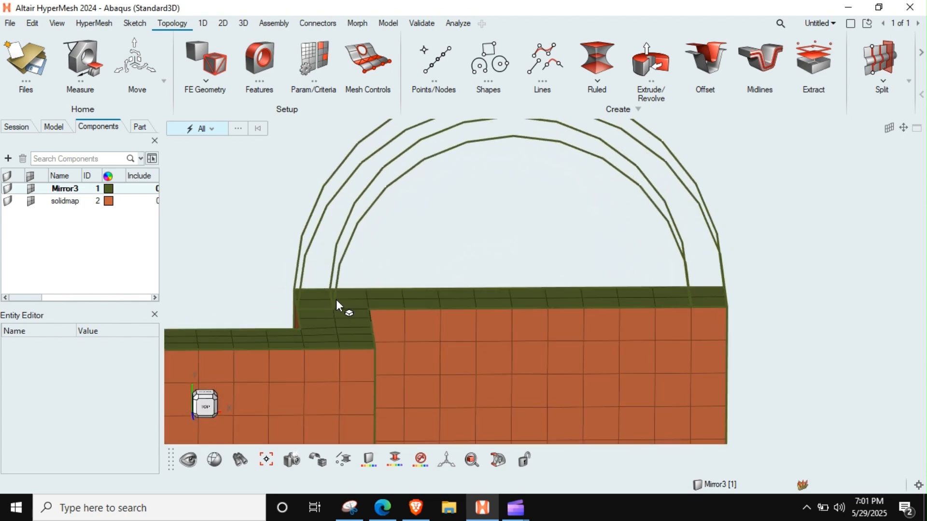
{"action": "scroll", "coordinate": [337, 300], "scroll_direction": "down", "scroll_amount": 2}
Mesh the front face of the arched loop with the Freeform surface mesher.
{"action": "key", "text": "F12"}
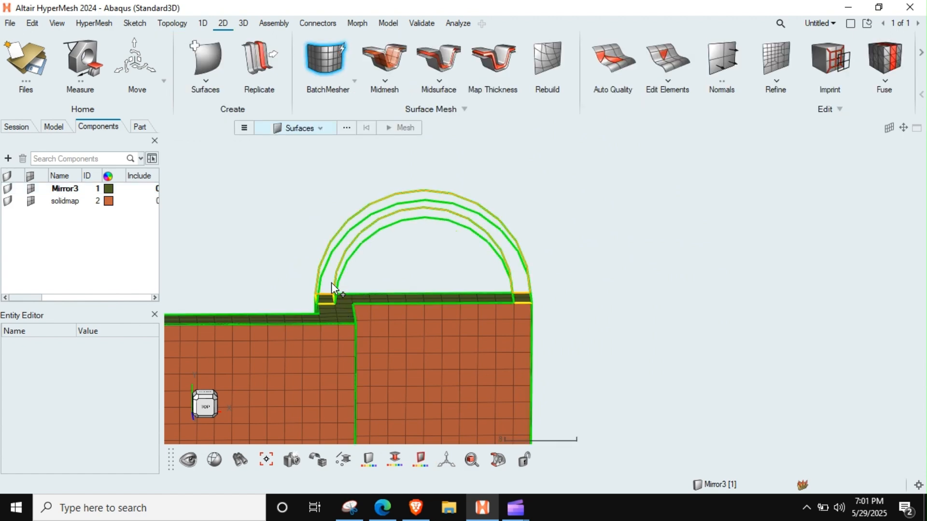
{"action": "middle_click_drag", "start_coordinate": [331, 297], "coordinate": [432, 248]}
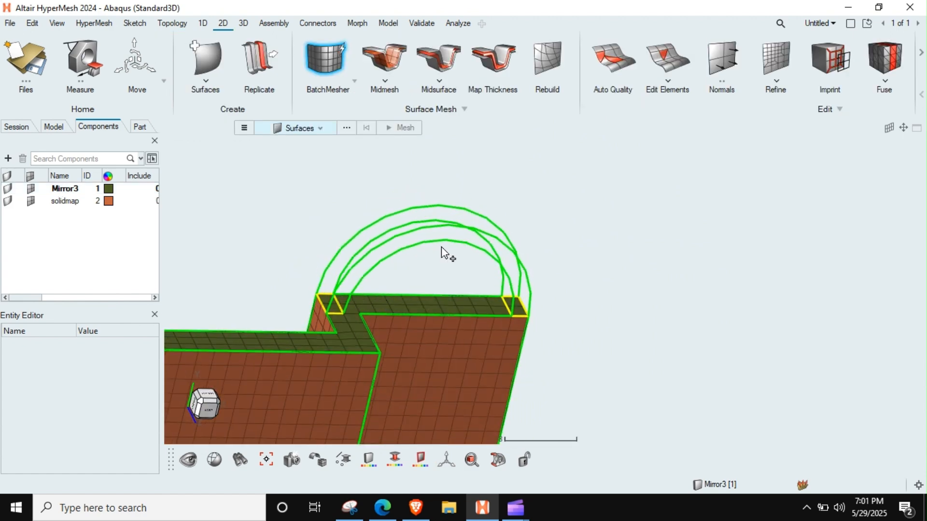
{"action": "scroll", "coordinate": [462, 249], "scroll_direction": "up", "scroll_amount": 3}
{"action": "left_click", "coordinate": [470, 241]}
{"action": "middle_click_drag", "start_coordinate": [500, 244], "coordinate": [513, 263]}
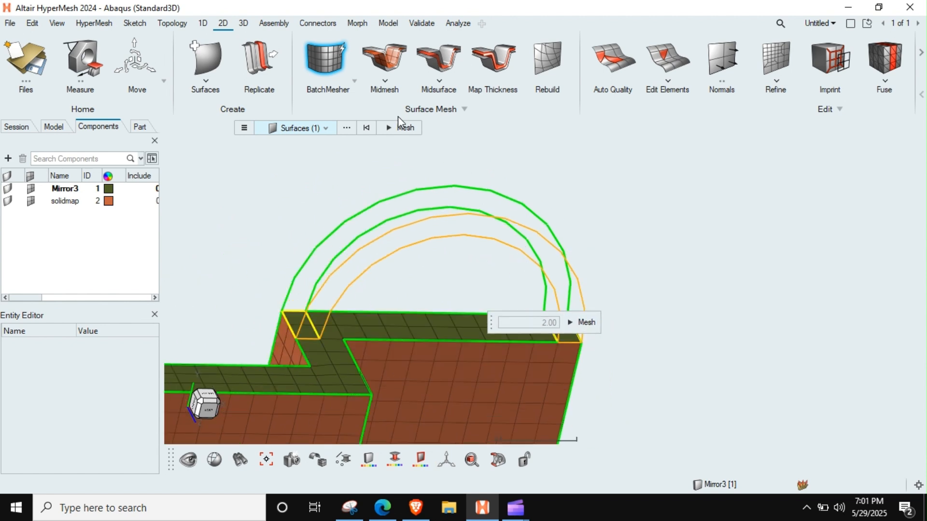
{"action": "left_click", "coordinate": [354, 81]}
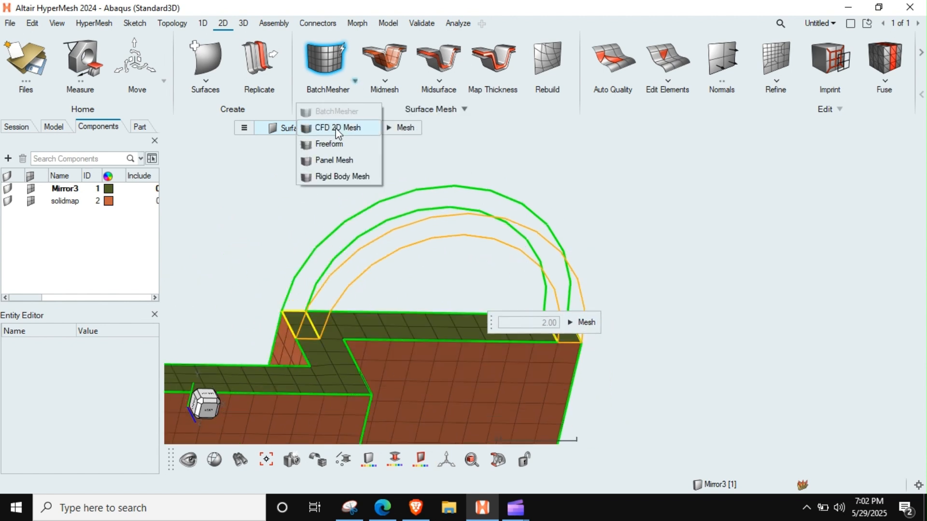
{"action": "left_click", "coordinate": [332, 145]}
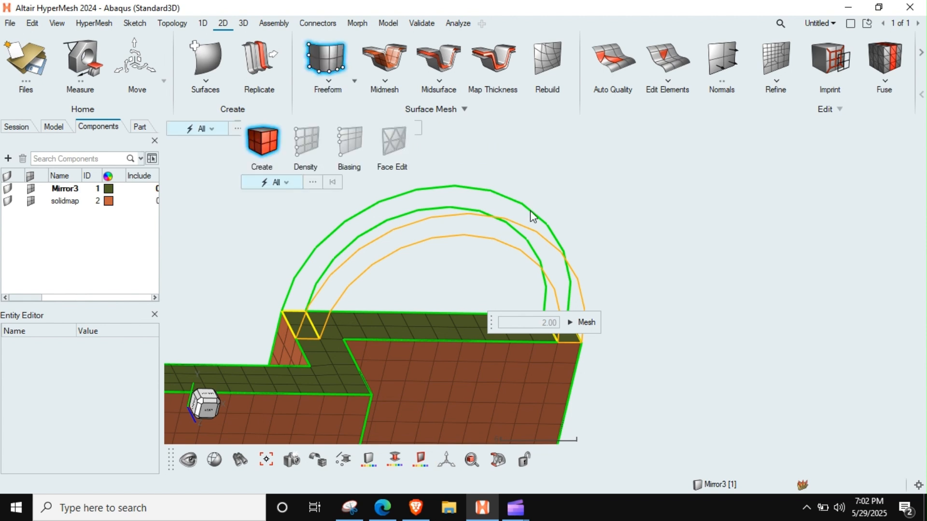
{"action": "left_click", "coordinate": [350, 286]}
{"action": "left_click", "coordinate": [586, 323]}
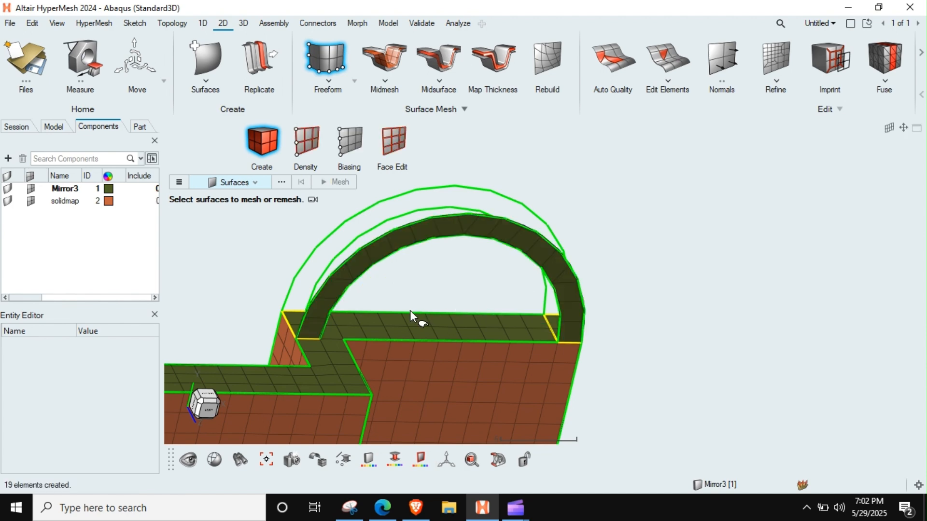
Set the element density of the loop face's inner arc edge to 19 and finish the surface mesh.
{"action": "middle_click_drag", "start_coordinate": [459, 263], "coordinate": [430, 256]}
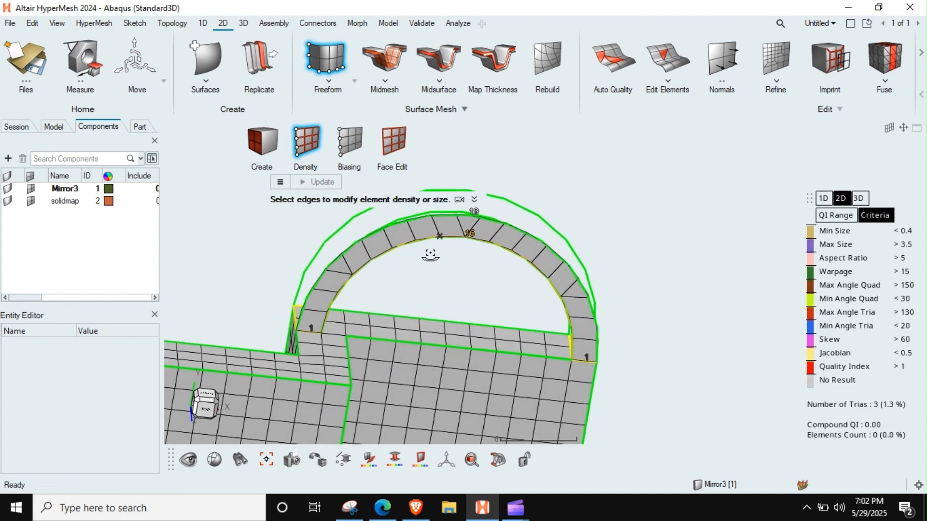
{"action": "left_click", "coordinate": [470, 236]}
{"action": "left_click", "coordinate": [470, 236]}
{"action": "left_click", "coordinate": [470, 237]}
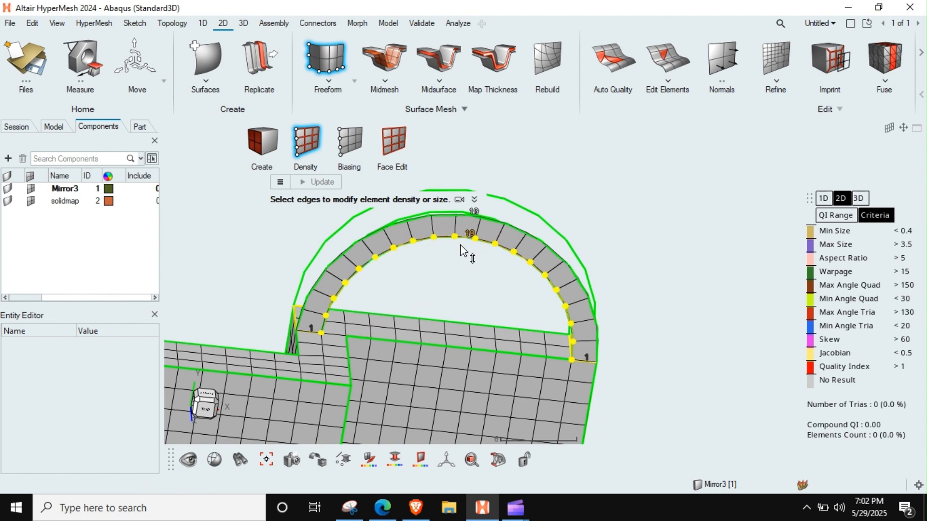
{"action": "key", "text": "Escape"}
{"action": "key", "text": "Escape"}
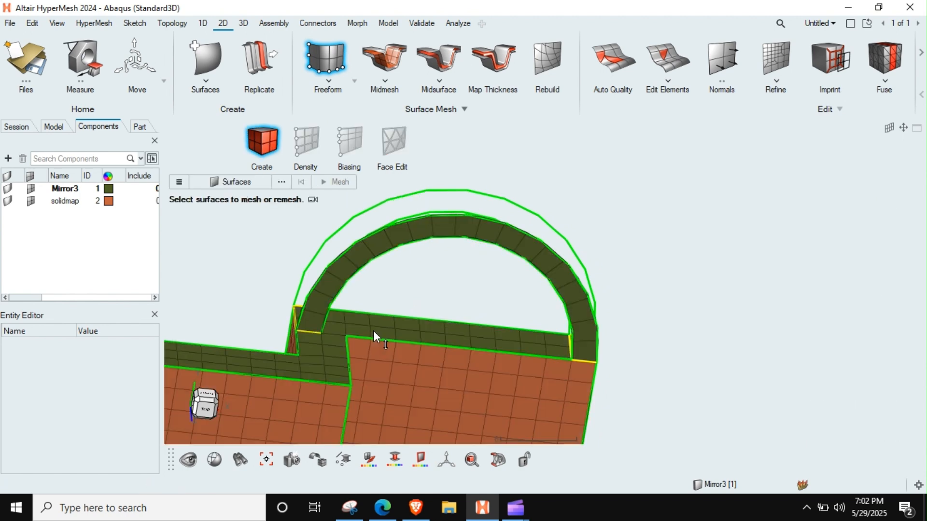
{"action": "middle_click_drag", "start_coordinate": [374, 314], "coordinate": [474, 306]}
{"action": "scroll", "coordinate": [513, 306], "scroll_direction": "up", "scroll_amount": 6}
{"action": "scroll", "coordinate": [488, 322], "scroll_direction": "down", "scroll_amount": 5}
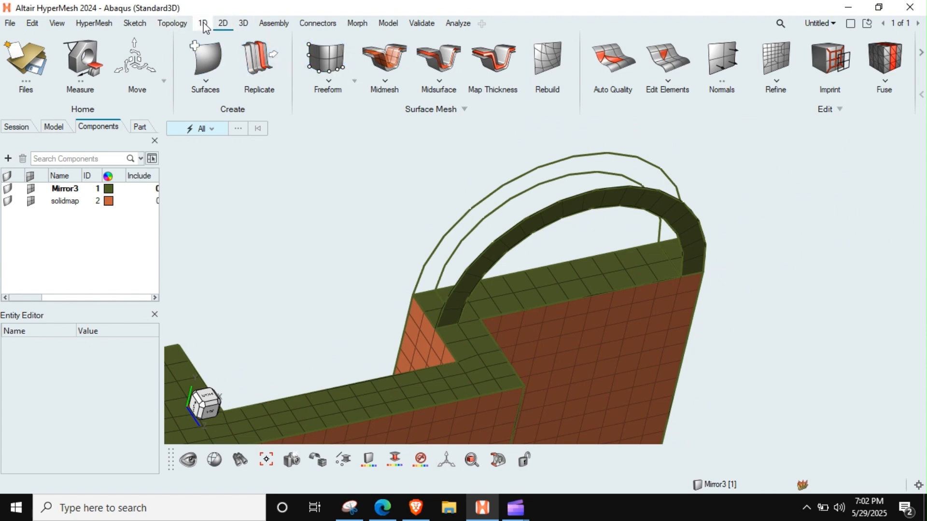
Start an Extrude of all the shell elements on the arched loop's front face, with the loop's opposite face as the target.
{"action": "left_click", "coordinate": [172, 23]}
{"action": "left_click", "coordinate": [629, 54]}
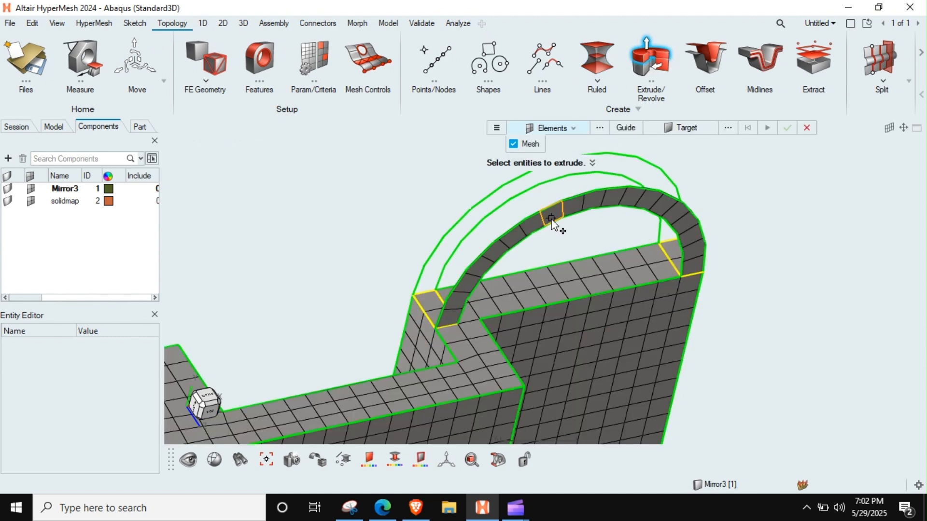
{"action": "double_click", "coordinate": [551, 219]}
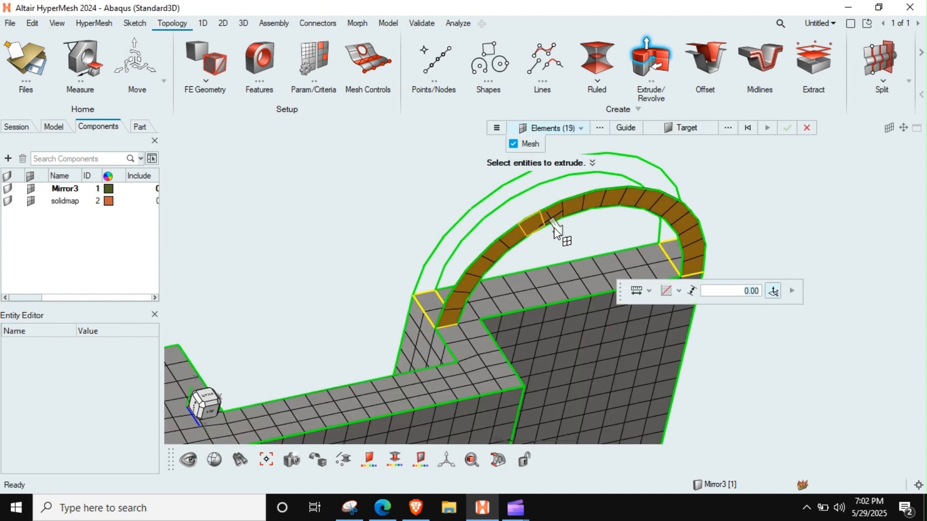
{"action": "left_click", "coordinate": [668, 126]}
{"action": "middle_click_drag", "start_coordinate": [439, 233], "coordinate": [490, 278]}
{"action": "left_click", "coordinate": [424, 320]}
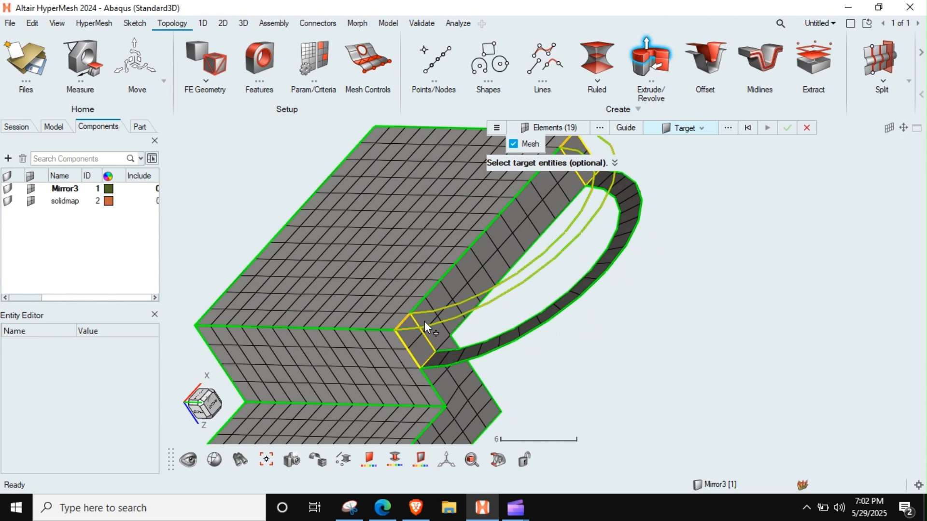
{"action": "middle_click_drag", "start_coordinate": [424, 320], "coordinate": [426, 268]}
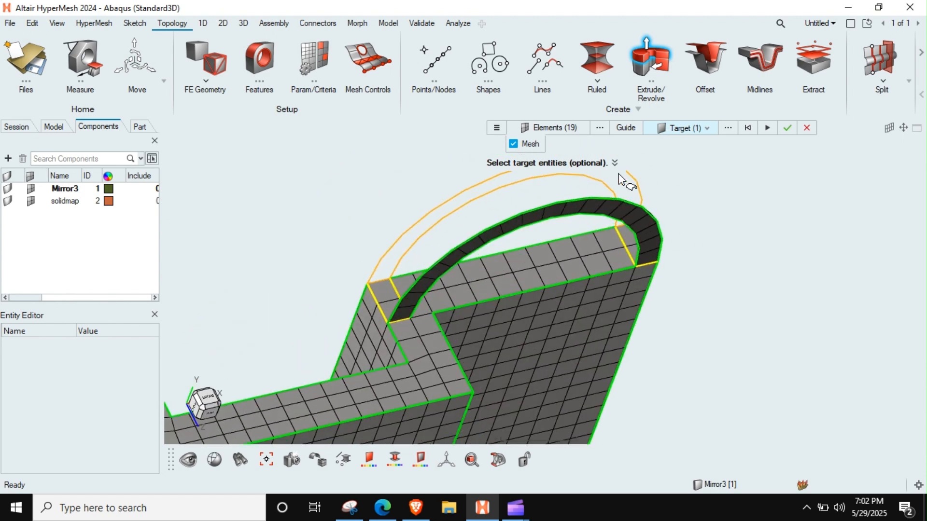
Use the elements under both loop feet on the end plate's upper face as extrusion guides and create the loop's solid mesh.
{"action": "left_click", "coordinate": [625, 128]}
{"action": "left_click", "coordinate": [631, 295]}
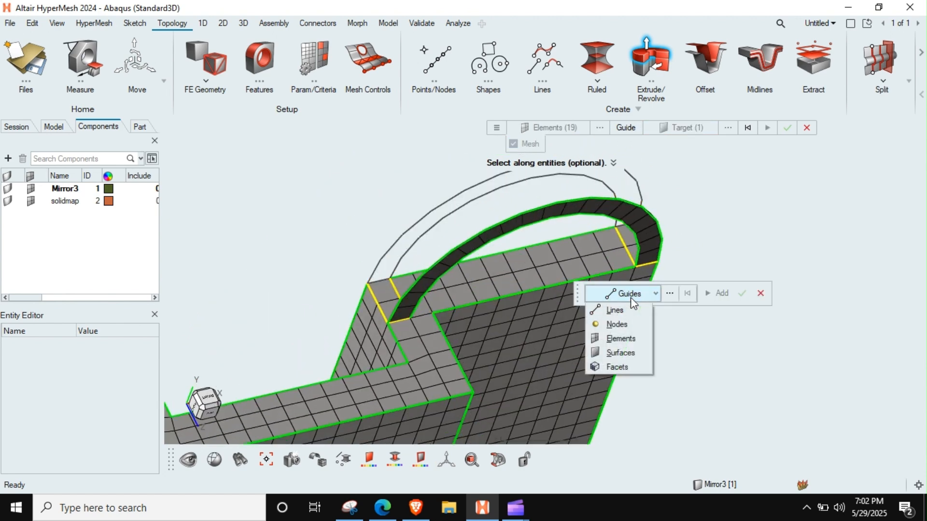
{"action": "left_click", "coordinate": [619, 339]}
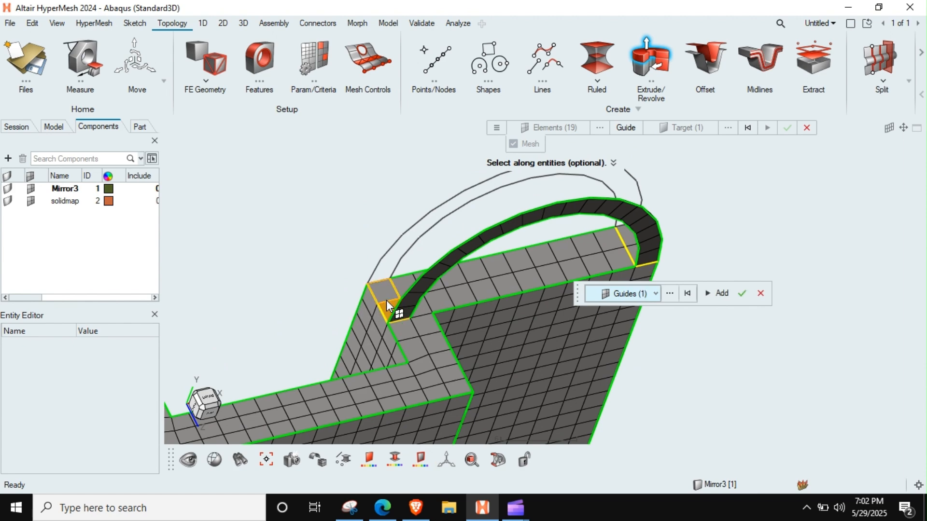
{"action": "left_click", "coordinate": [631, 251]}
{"action": "left_click", "coordinate": [746, 294]}
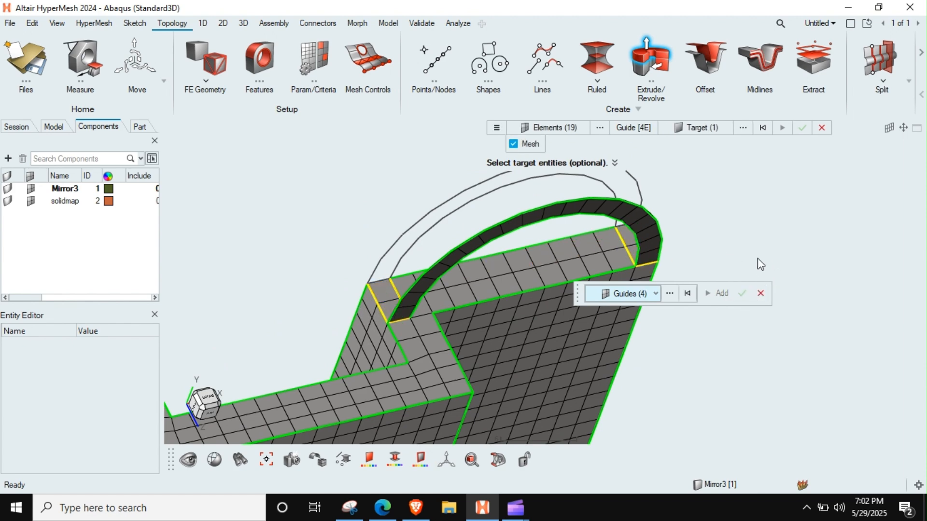
{"action": "left_click", "coordinate": [795, 128]}
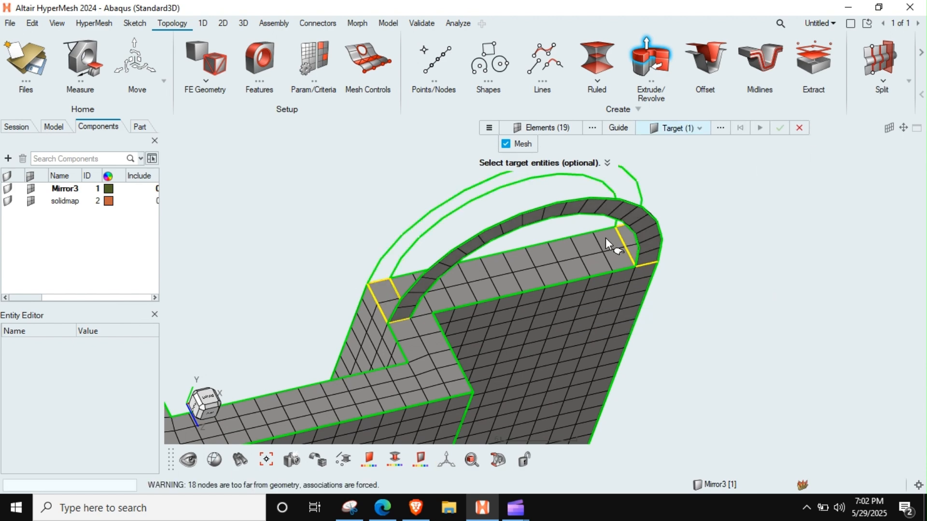
{"action": "key", "text": "Escape"}
Isolate the solidmap component and examine its solid mesh where the arched loop joins the end plate.
{"action": "scroll", "coordinate": [605, 238], "scroll_direction": "down", "scroll_amount": 3}
{"action": "middle_click_drag", "start_coordinate": [605, 237], "coordinate": [443, 262]}
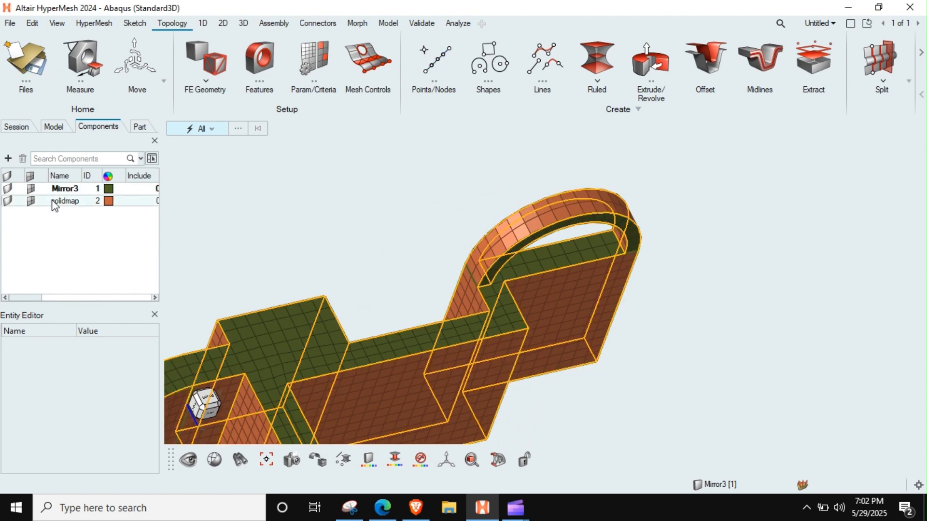
{"action": "left_click", "coordinate": [58, 202]}
{"action": "middle_click_drag", "start_coordinate": [374, 288], "coordinate": [668, 216]}
{"action": "scroll", "coordinate": [575, 211], "scroll_direction": "up", "scroll_amount": 8}
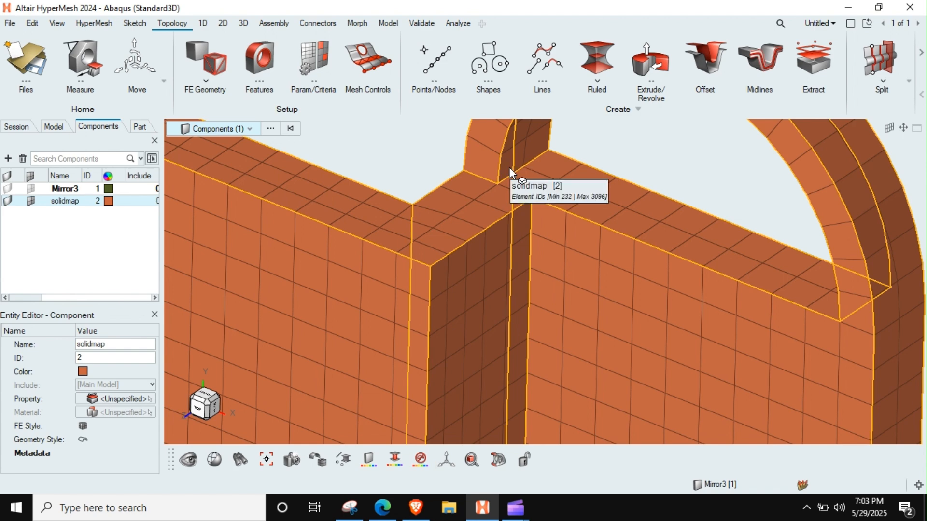
{"action": "scroll", "coordinate": [508, 167], "scroll_direction": "down", "scroll_amount": 8}
{"action": "right_click_drag", "start_coordinate": [501, 226], "coordinate": [603, 314]}
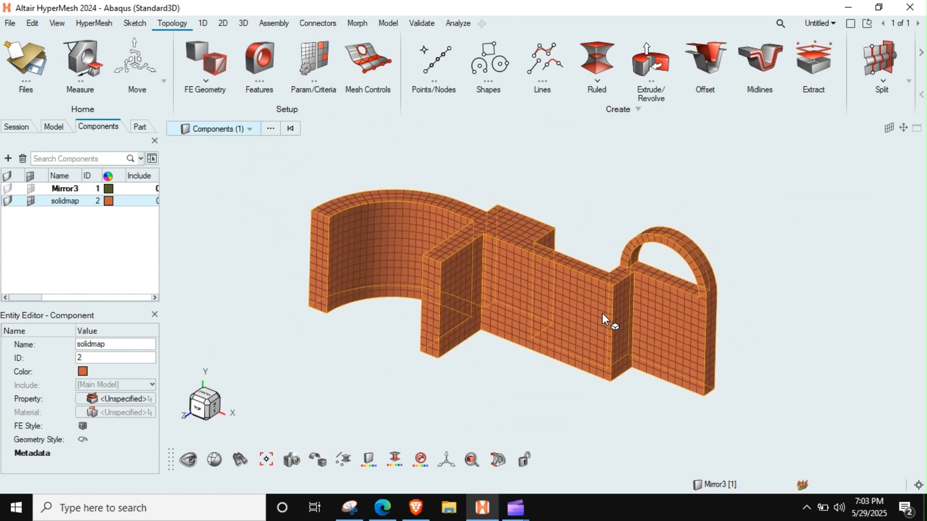
{"action": "key", "text": "Escape"}
{"action": "key", "text": "Escape"}
{"action": "middle_click_drag", "start_coordinate": [565, 288], "coordinate": [564, 305]}
{"action": "right_click_drag", "start_coordinate": [563, 305], "coordinate": [517, 298]}
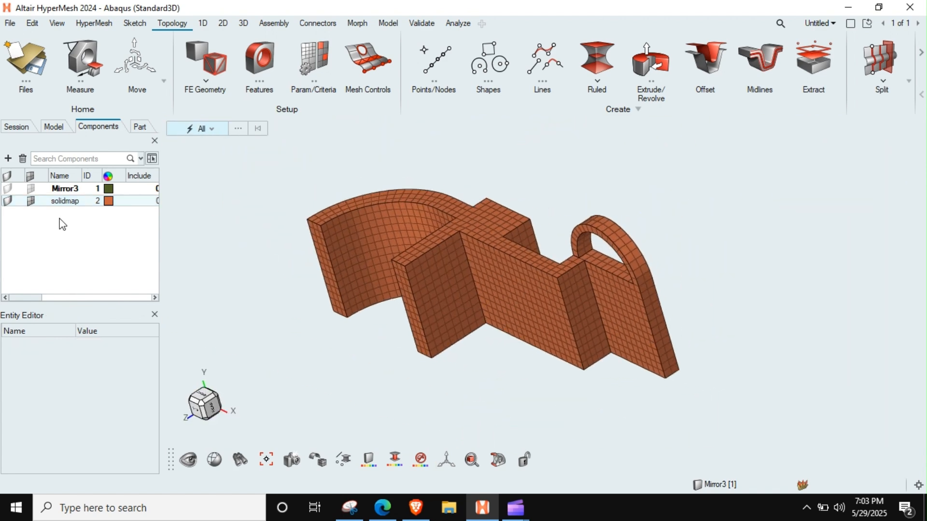
Hide the solidmap mesh and delete all the remaining shell elements of Mirror3.
{"action": "left_click", "coordinate": [31, 201]}
{"action": "scroll", "coordinate": [514, 269], "scroll_direction": "down", "scroll_amount": 3}
{"action": "left_click_drag", "start_coordinate": [722, 162], "coordinate": [311, 374], "text": "shift"}
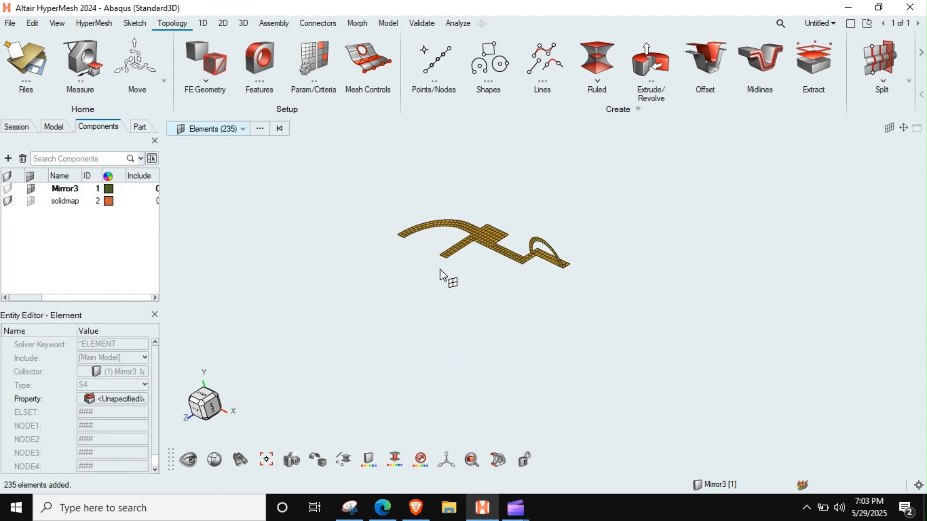
{"action": "key", "text": "Delete"}
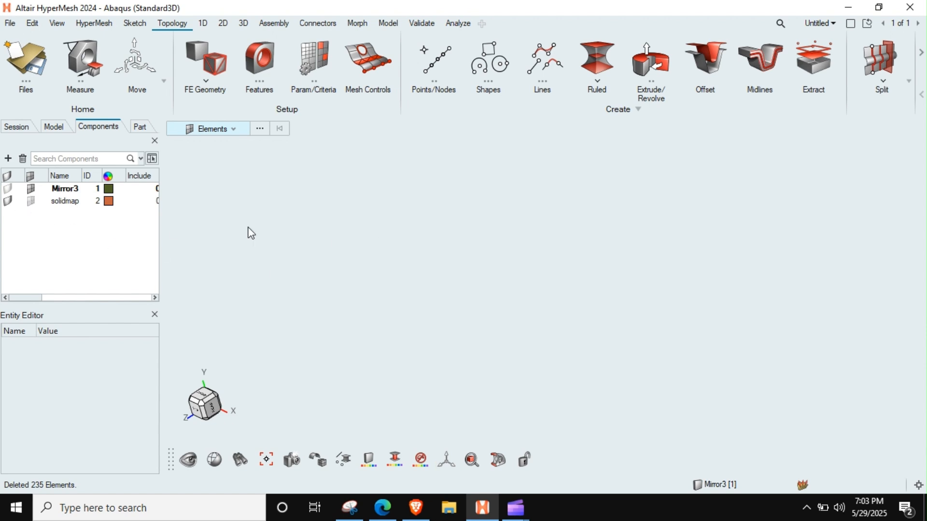
Redisplay the solidmap mesh and examine the solid elements across the whole part.
{"action": "key", "text": "r"}
{"action": "right_click", "coordinate": [199, 206]}
{"action": "left_click", "coordinate": [364, 283]}
{"action": "right_click_drag", "start_coordinate": [553, 251], "coordinate": [474, 321]}
{"action": "scroll", "coordinate": [360, 319], "scroll_direction": "up", "scroll_amount": 1}
{"action": "middle_click_drag", "start_coordinate": [361, 319], "coordinate": [435, 293]}
{"action": "scroll", "coordinate": [493, 297], "scroll_direction": "up", "scroll_amount": 5}
{"action": "right_click_drag", "start_coordinate": [515, 299], "coordinate": [670, 263]}
{"action": "middle_click_drag", "start_coordinate": [671, 263], "coordinate": [620, 297]}
{"action": "scroll", "coordinate": [451, 220], "scroll_direction": "down", "scroll_amount": 3}
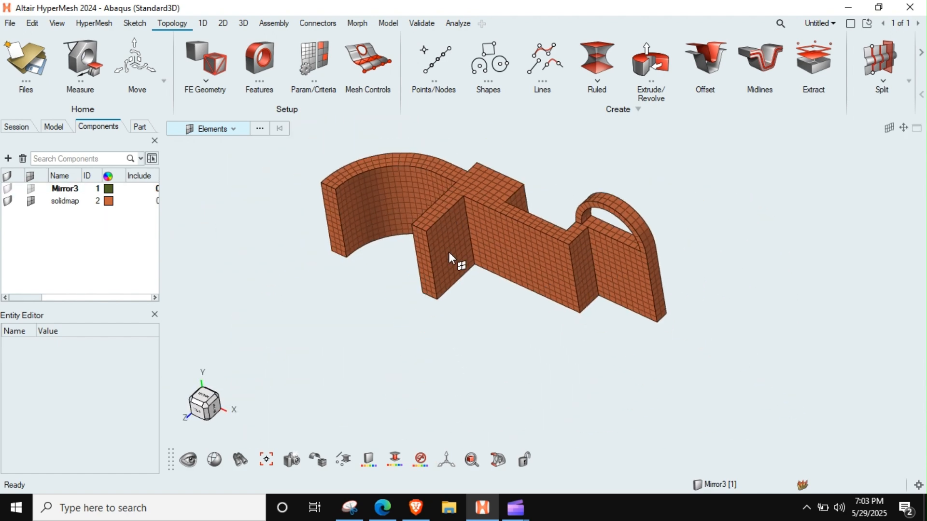
Hide the elements from the curved arm to the middle web to inspect the cut section, and undo the hiding.
{"action": "middle_click_drag", "start_coordinate": [452, 220], "coordinate": [525, 233]}
{"action": "left_click_drag", "start_coordinate": [542, 160], "coordinate": [320, 378], "text": "shift"}
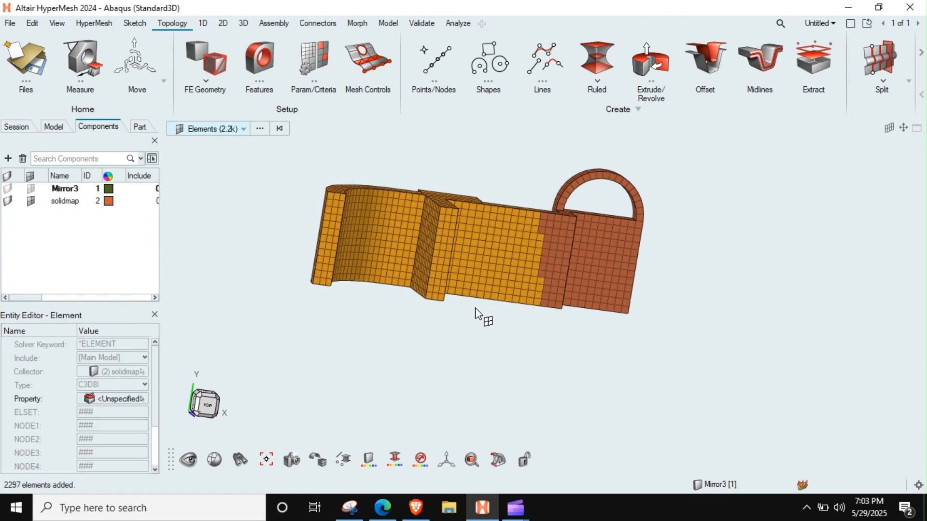
{"action": "middle_click_drag", "start_coordinate": [476, 318], "coordinate": [542, 305]}
{"action": "key", "text": "h"}
{"action": "scroll", "coordinate": [482, 213], "scroll_direction": "up", "scroll_amount": 4}
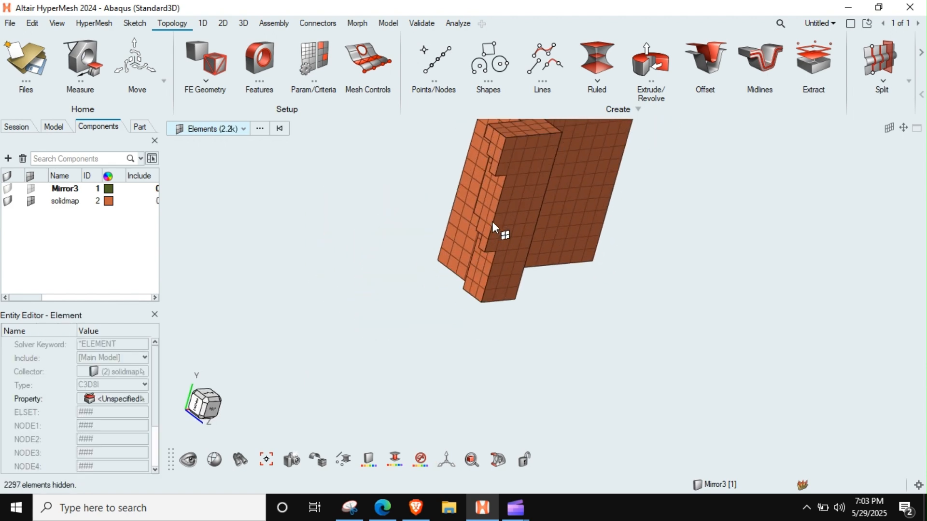
{"action": "key", "text": "ctrl+z"}
{"action": "scroll", "coordinate": [492, 226], "scroll_direction": "down", "scroll_amount": 4}
{"action": "key", "text": "Escape"}
{"action": "middle_click_drag", "start_coordinate": [485, 250], "coordinate": [433, 252]}
{"action": "scroll", "coordinate": [433, 254], "scroll_direction": "down", "scroll_amount": 2}
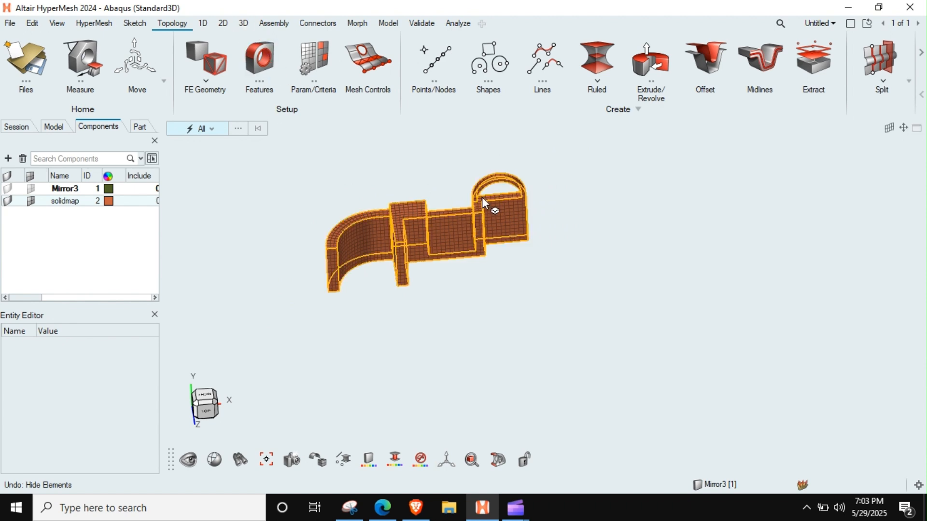
{"action": "scroll", "coordinate": [483, 198], "scroll_direction": "up", "scroll_amount": 3}
{"action": "scroll", "coordinate": [503, 195], "scroll_direction": "down", "scroll_amount": 3}
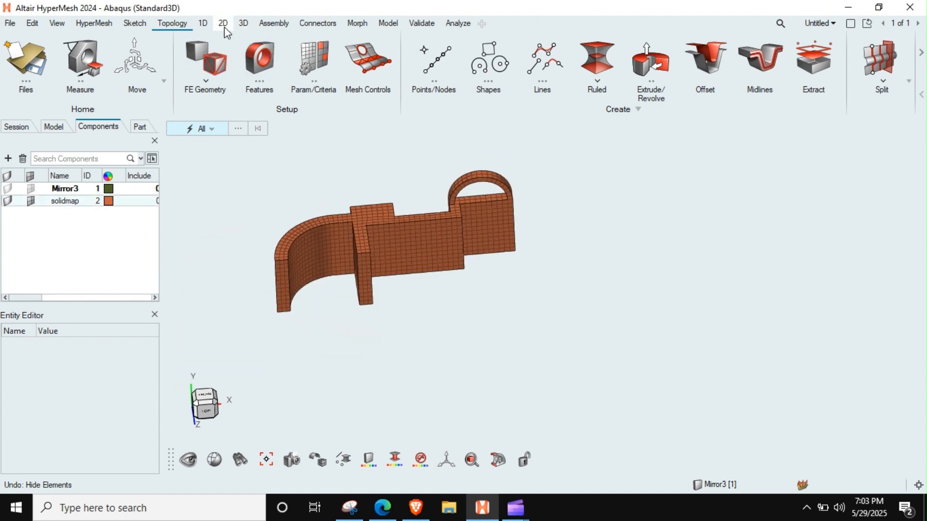
Find the free faces of all the displayed solid elements and create them as face elements.
{"action": "left_click", "coordinate": [243, 23]}
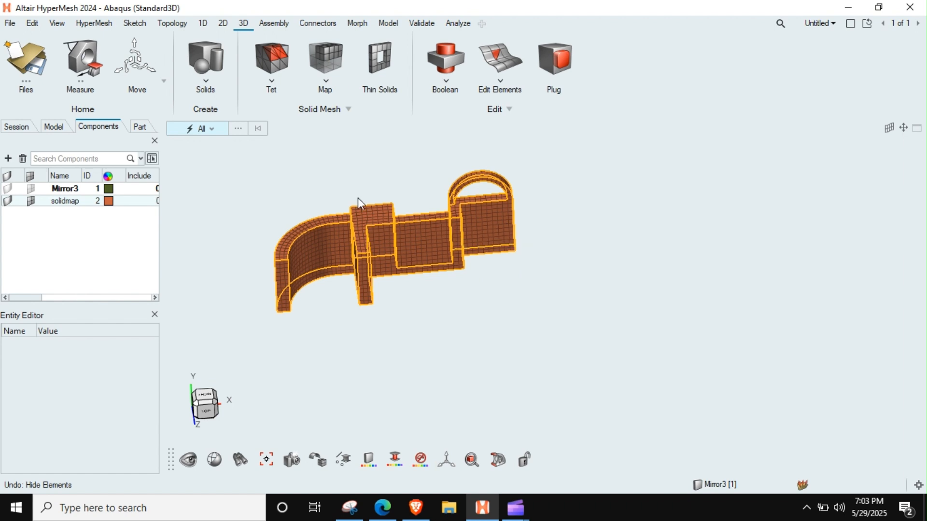
{"action": "left_click", "coordinate": [422, 23]}
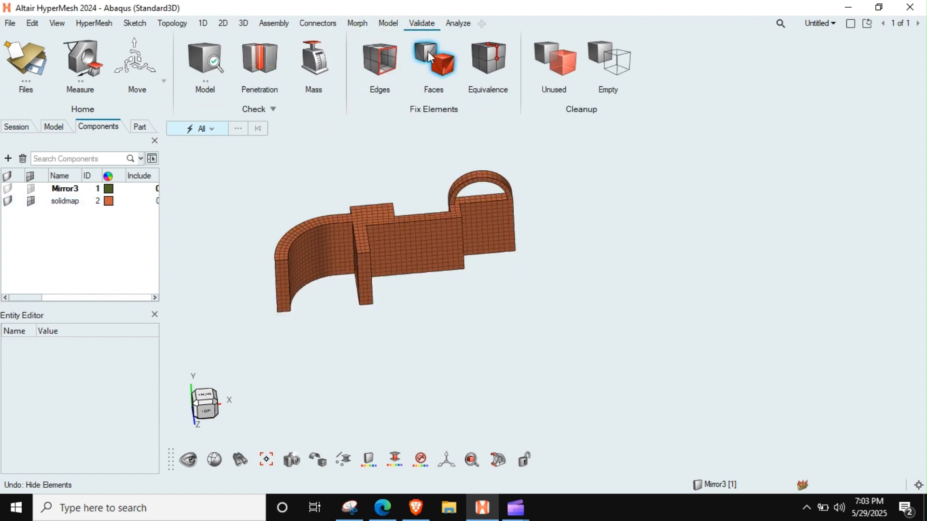
{"action": "left_click", "coordinate": [447, 63]}
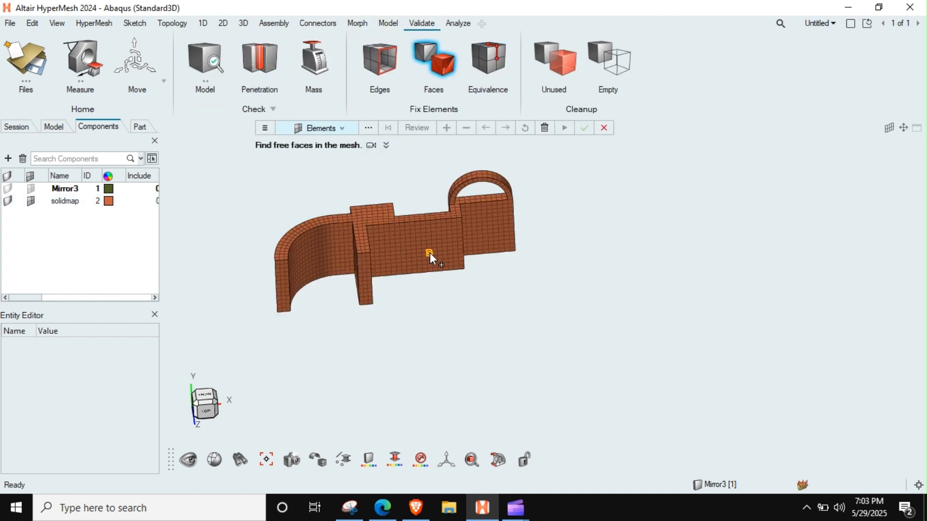
{"action": "scroll", "coordinate": [429, 253], "scroll_direction": "down", "scroll_amount": 2}
{"action": "left_click_drag", "start_coordinate": [558, 168], "coordinate": [182, 384]}
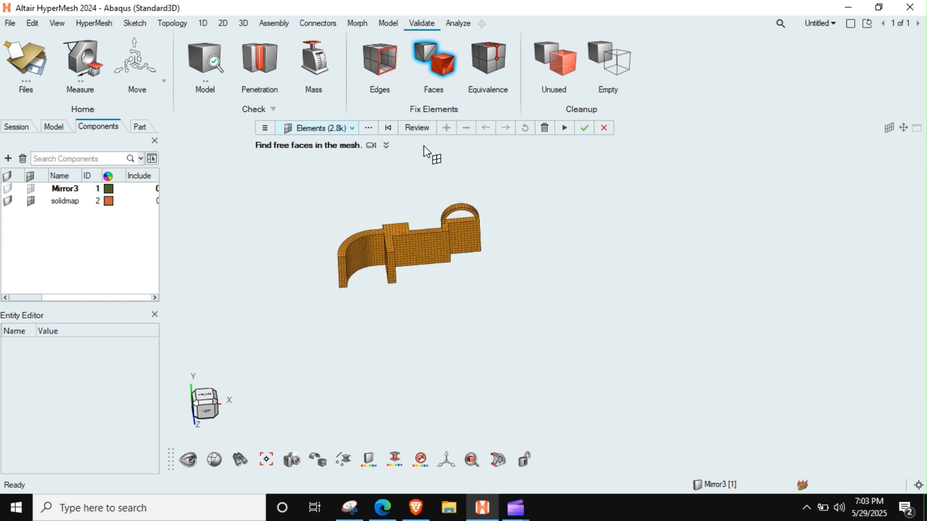
{"action": "left_click", "coordinate": [586, 128]}
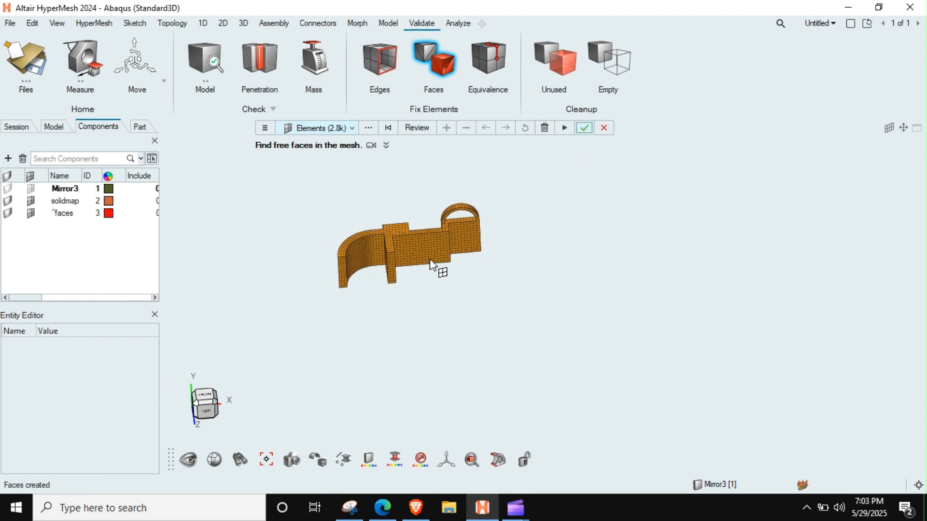
Isolate the ^faces component and examine the free-face mesh from several directions.
{"action": "left_click", "coordinate": [66, 213]}
{"action": "right_click", "coordinate": [66, 213]}
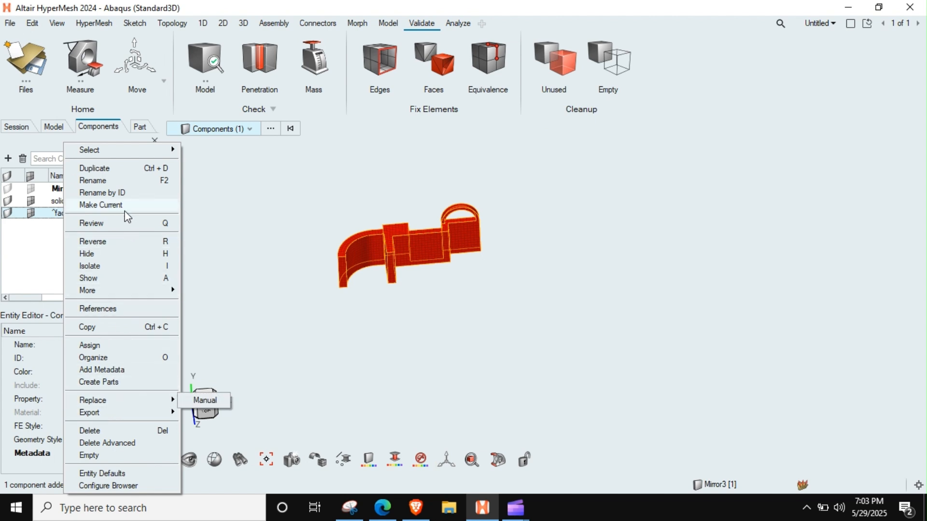
{"action": "left_click", "coordinate": [109, 270]}
{"action": "right_click_drag", "start_coordinate": [487, 288], "coordinate": [515, 317]}
{"action": "scroll", "coordinate": [488, 282], "scroll_direction": "up", "scroll_amount": 5}
{"action": "scroll", "coordinate": [488, 282], "scroll_direction": "down", "scroll_amount": 3}
{"action": "left_click", "coordinate": [488, 282]}
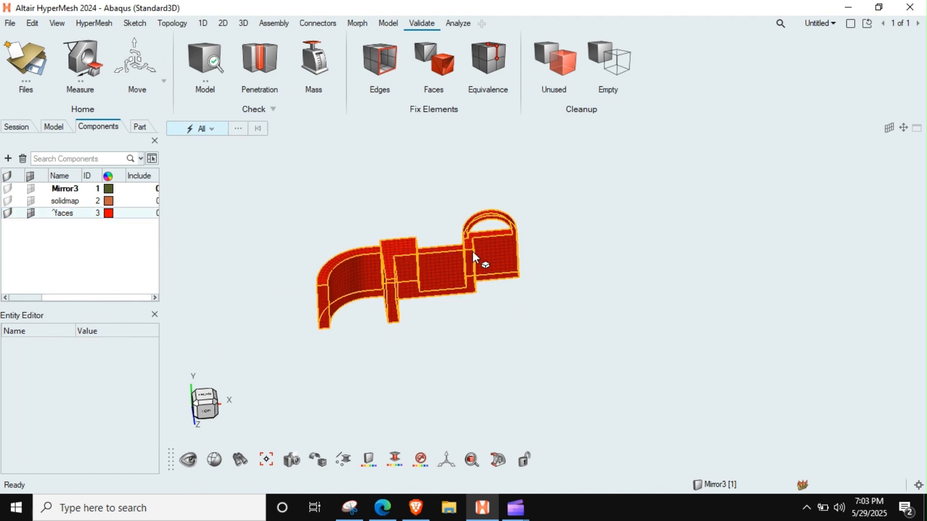
{"action": "middle_click_drag", "start_coordinate": [472, 251], "coordinate": [436, 245]}
{"action": "scroll", "coordinate": [471, 230], "scroll_direction": "up", "scroll_amount": 5}
{"action": "scroll", "coordinate": [471, 230], "scroll_direction": "down", "scroll_amount": 3}
{"action": "scroll", "coordinate": [471, 230], "scroll_direction": "down", "scroll_amount": 3}
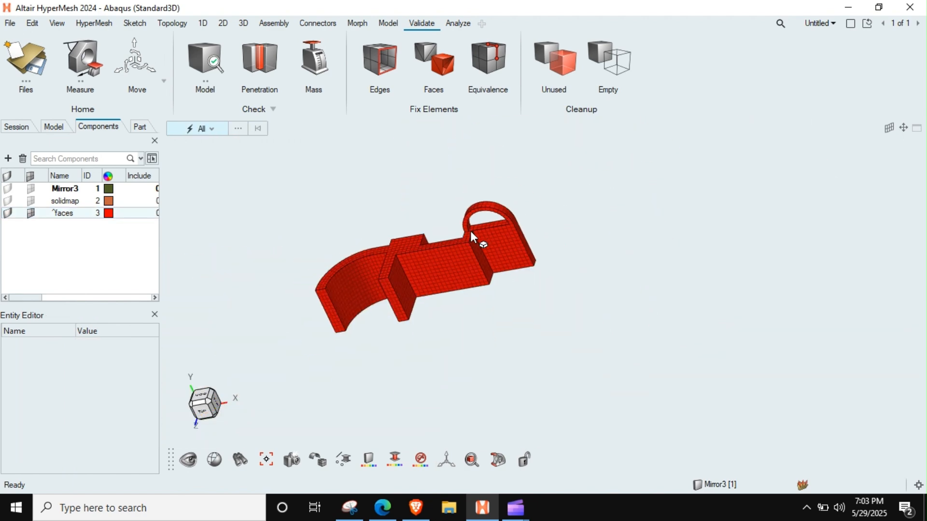
Check all the elements of the ^faces component for free edges.
{"action": "left_click", "coordinate": [391, 59]}
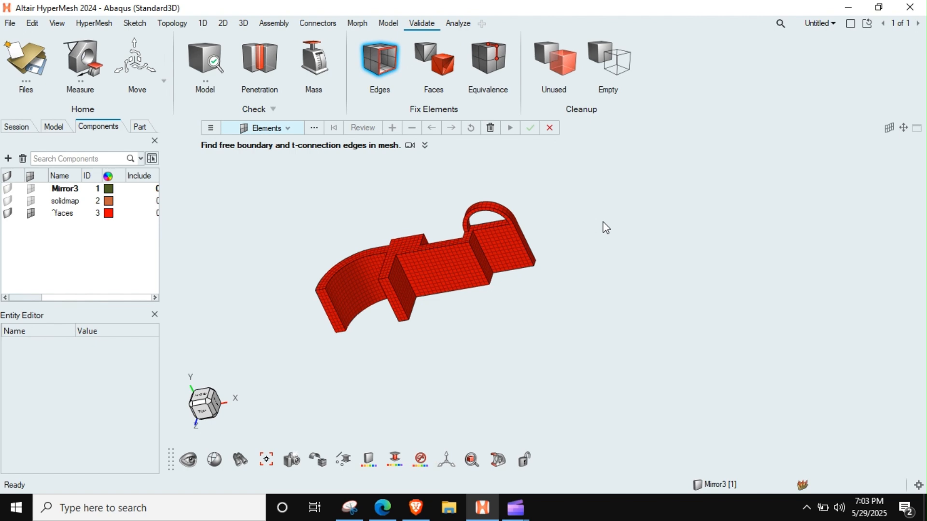
{"action": "left_click_drag", "start_coordinate": [609, 180], "coordinate": [237, 413]}
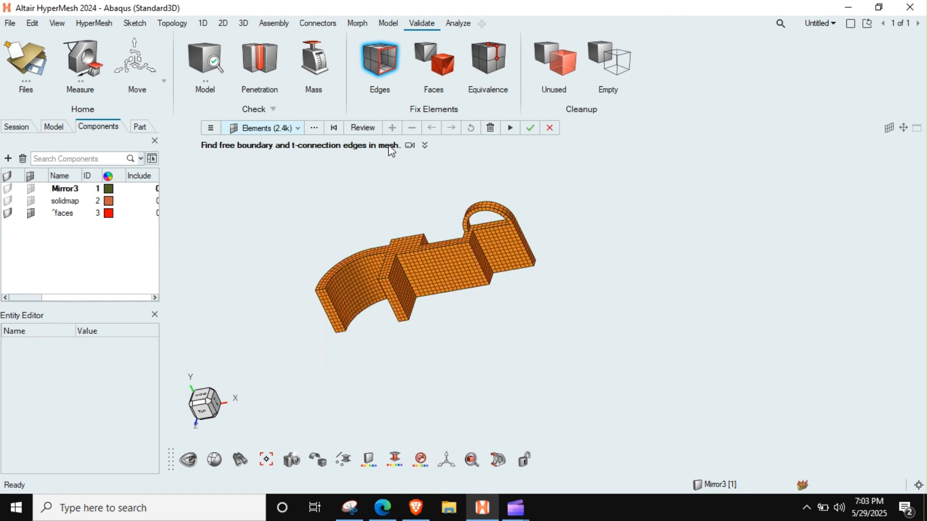
{"action": "left_click", "coordinate": [361, 129]}
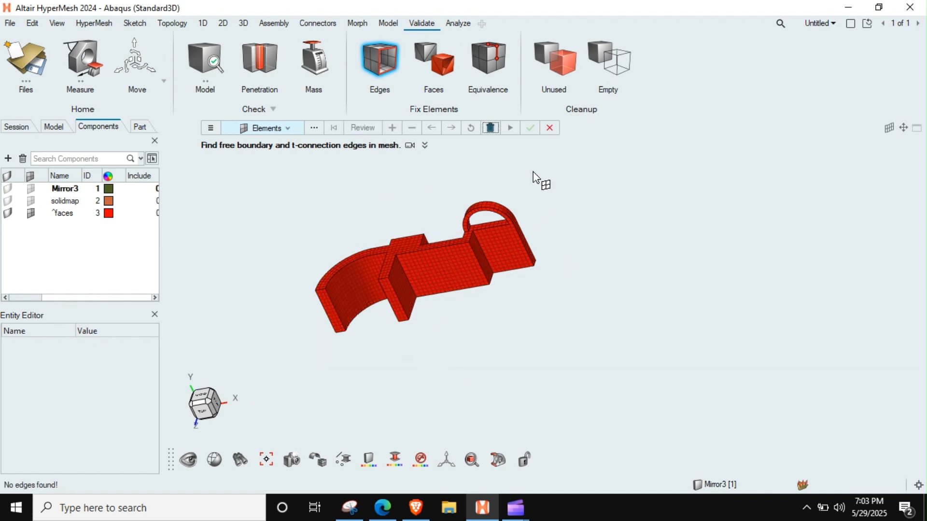
Check all the elements of the ^faces component for T edges, with features (holes) ignored and plot elements as output.
{"action": "left_click_drag", "start_coordinate": [595, 162], "coordinate": [233, 386]}
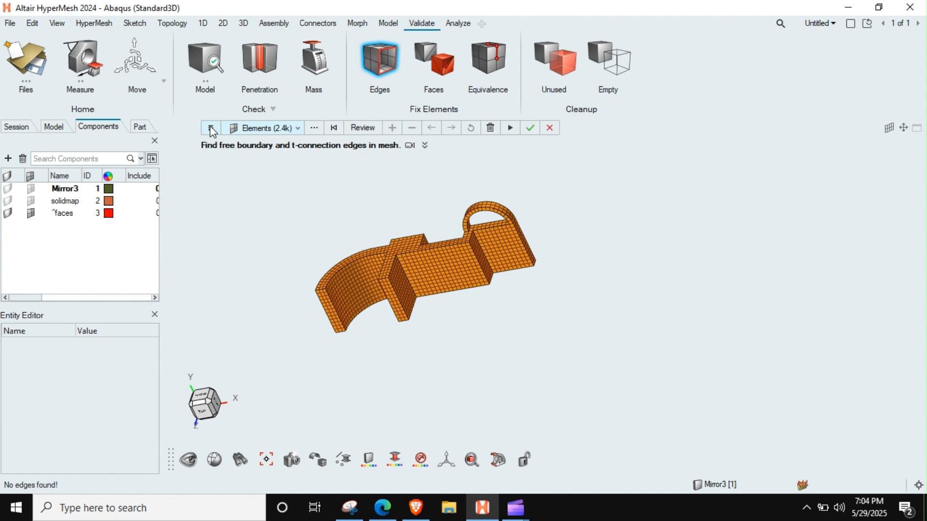
{"action": "scroll", "coordinate": [480, 231], "scroll_direction": "up", "scroll_amount": 3}
{"action": "scroll", "coordinate": [477, 230], "scroll_direction": "down", "scroll_amount": 2}
{"action": "scroll", "coordinate": [509, 220], "scroll_direction": "up", "scroll_amount": 2}
{"action": "scroll", "coordinate": [506, 222], "scroll_direction": "down", "scroll_amount": 3}
{"action": "mouse_move", "coordinate": [505, 222]}
{"action": "middle_mouse_down"}
{"action": "mouse_move", "coordinate": [543, 236]}
{"action": "mouse_move", "coordinate": [519, 216]}
{"action": "middle_mouse_up"}
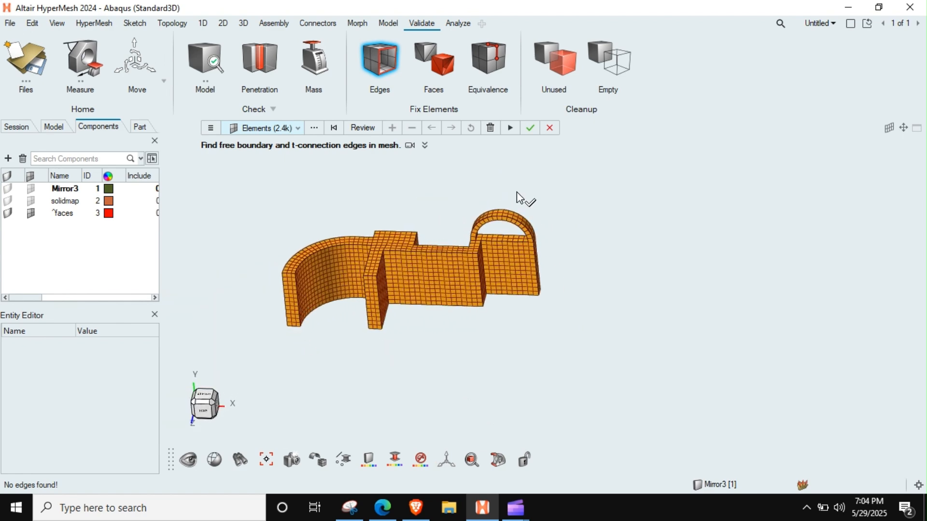
{"action": "left_click", "coordinate": [210, 127]}
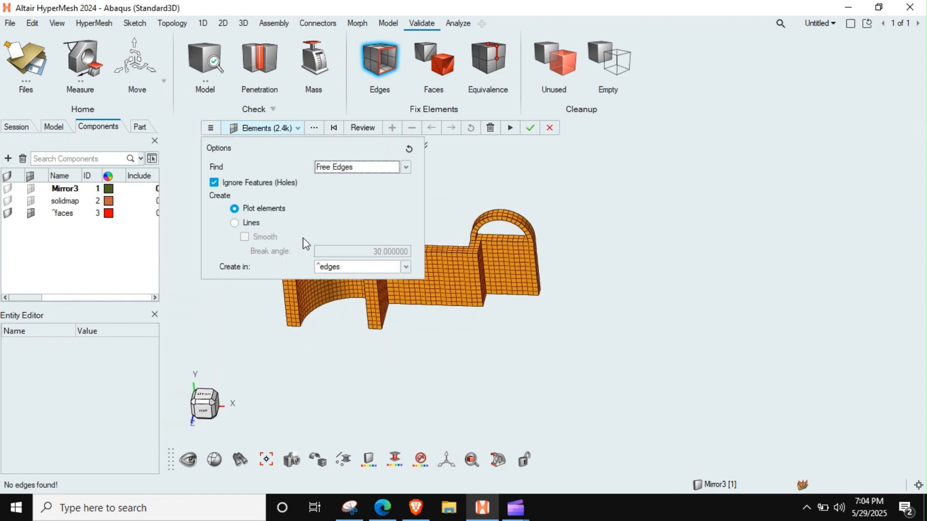
{"action": "left_click", "coordinate": [343, 269]}
{"action": "left_click", "coordinate": [344, 275]}
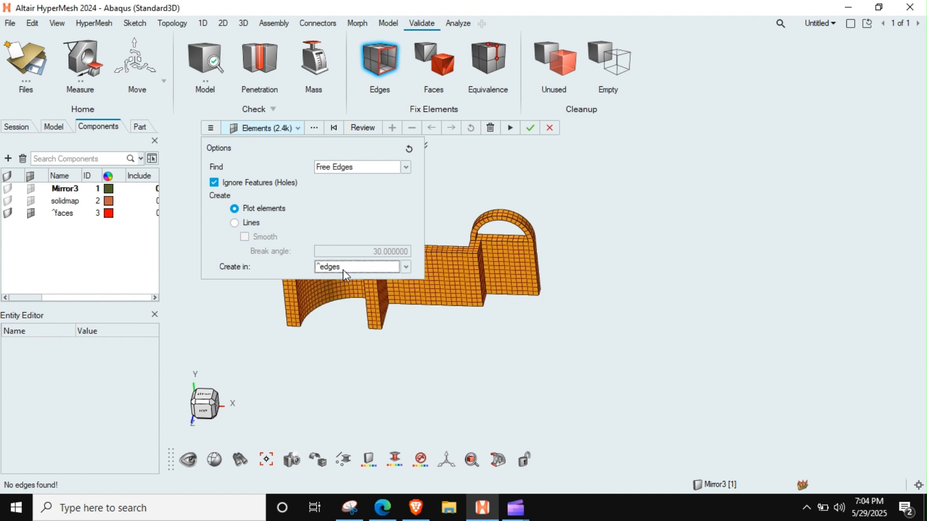
{"action": "left_click", "coordinate": [357, 167]}
{"action": "left_click", "coordinate": [338, 189]}
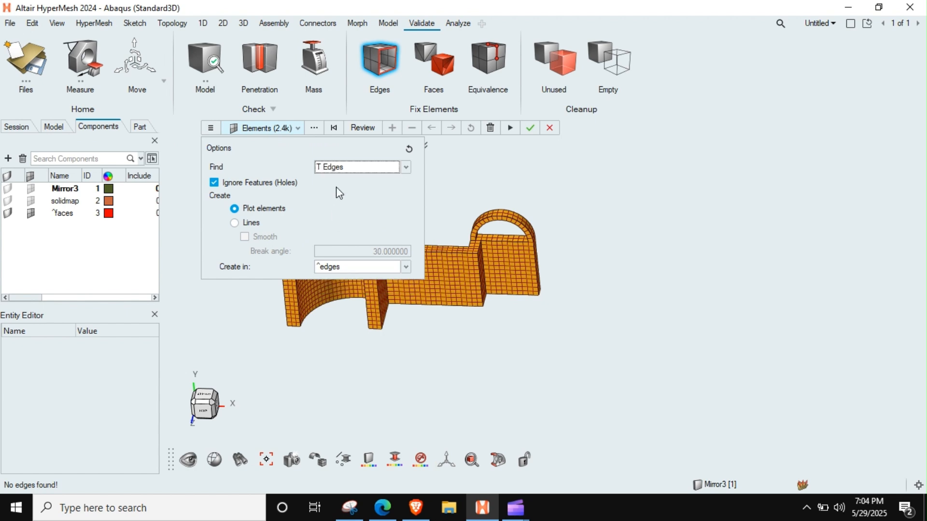
{"action": "left_click", "coordinate": [372, 127]}
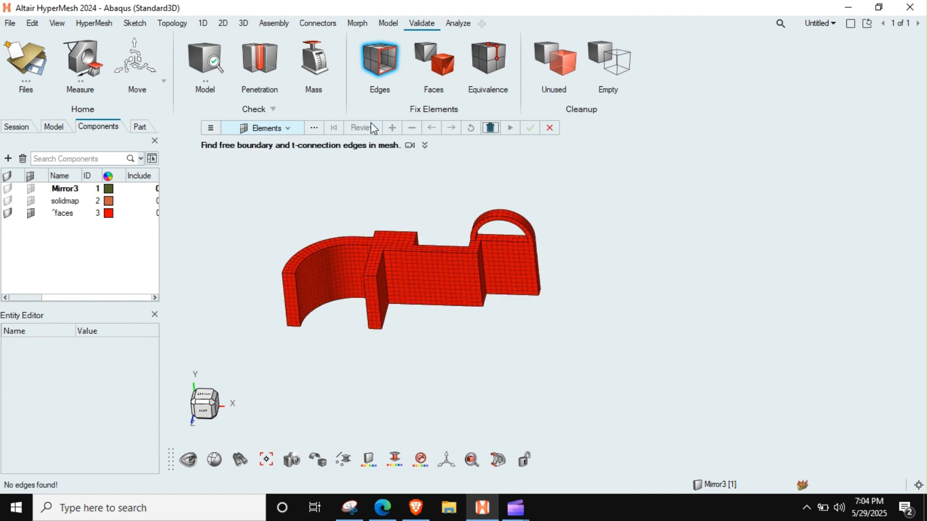
Repeat the T-edge check on all the displayed face elements and close the edge check.
{"action": "left_click", "coordinate": [211, 128]}
{"action": "left_click", "coordinate": [288, 128]}
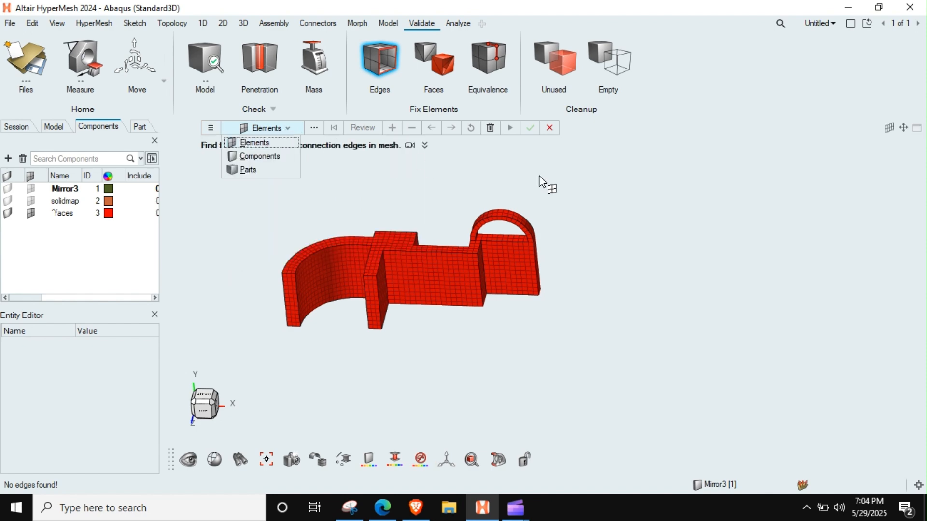
{"action": "left_click_drag", "start_coordinate": [594, 178], "coordinate": [140, 415]}
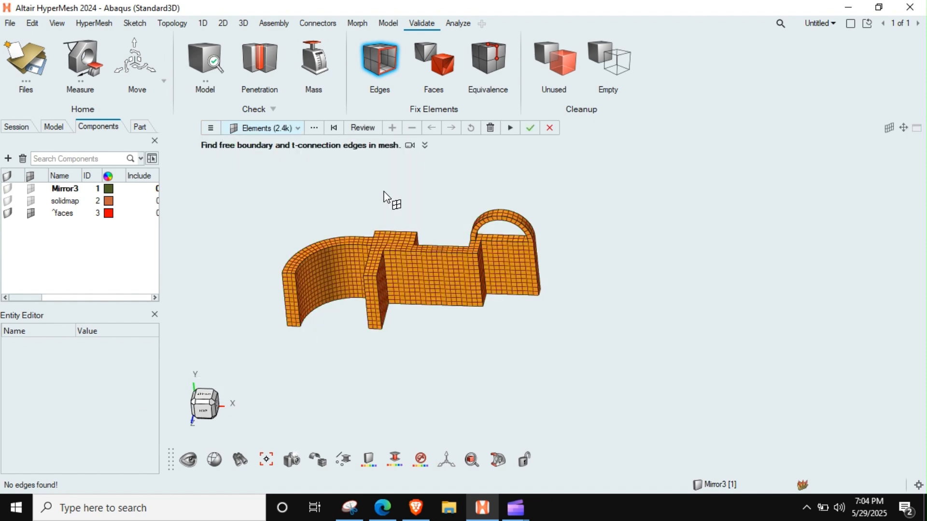
{"action": "left_click", "coordinate": [362, 128]}
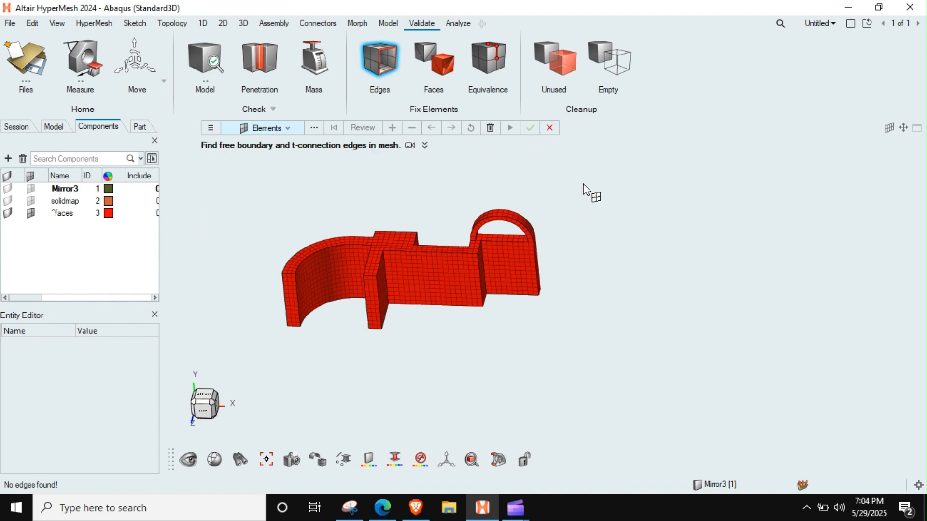
{"action": "key", "text": "Escape"}
Delete the temporary ^faces component and display the solid elements of the solidmap component.
{"action": "left_click", "coordinate": [449, 66]}
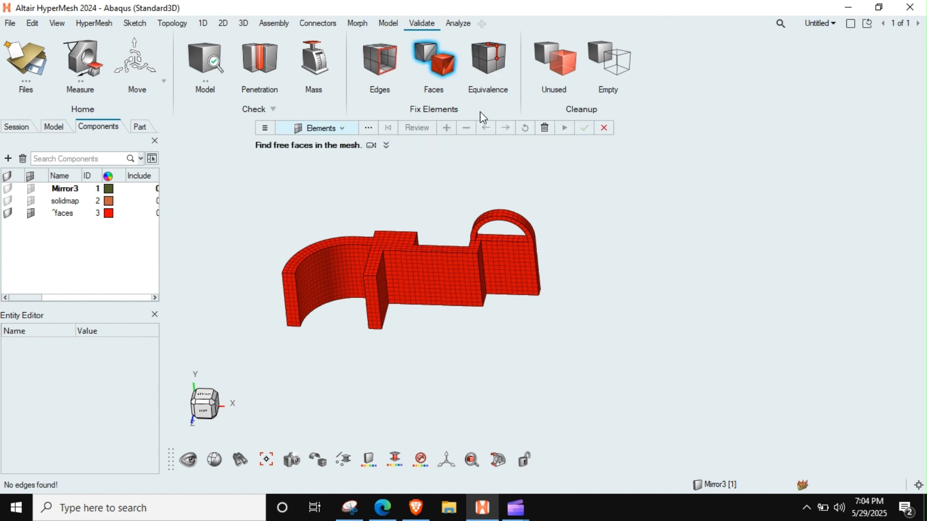
{"action": "left_click", "coordinate": [544, 129]}
{"action": "key", "text": "Escape"}
{"action": "left_click", "coordinate": [31, 201]}
{"action": "middle_click_drag", "start_coordinate": [488, 276], "coordinate": [393, 294]}
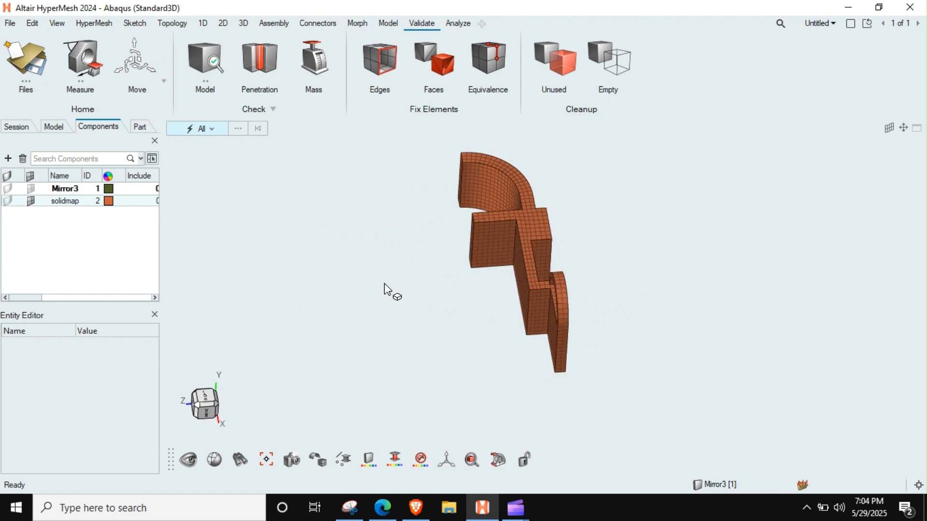
Display the Mirror3 geometry over the half mesh to compare the two, and hide the geometry again.
{"action": "left_click", "coordinate": [9, 189]}
{"action": "middle_click_drag", "start_coordinate": [474, 232], "coordinate": [505, 258]}
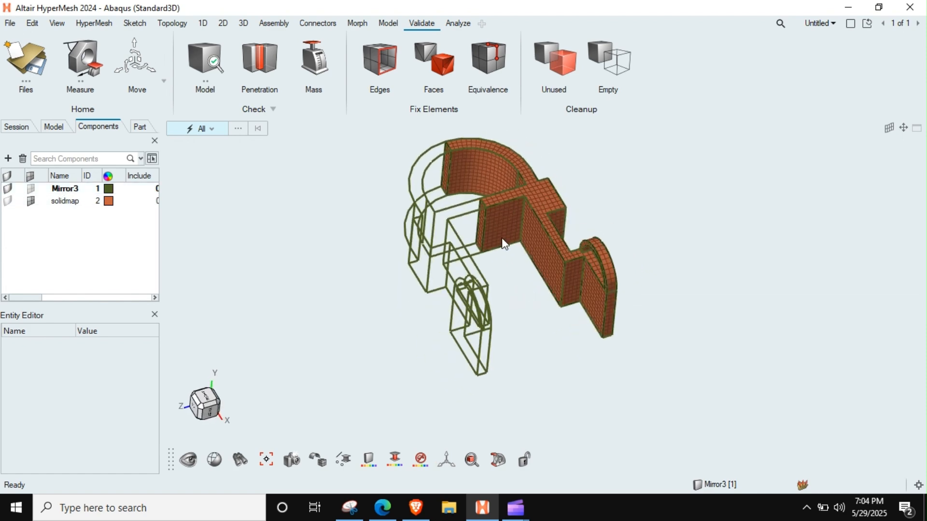
{"action": "left_click", "coordinate": [5, 200]}
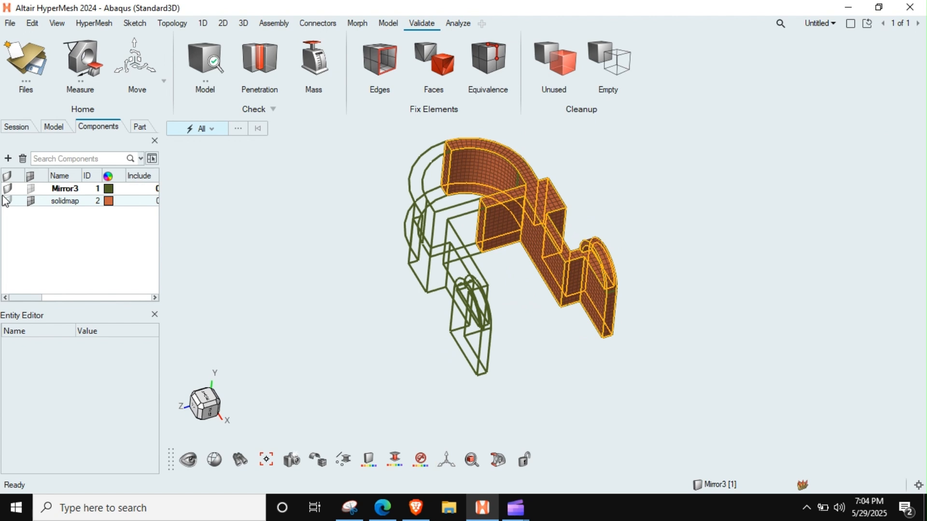
{"action": "left_click", "coordinate": [7, 188]}
{"action": "middle_click_drag", "start_coordinate": [457, 222], "coordinate": [450, 268]}
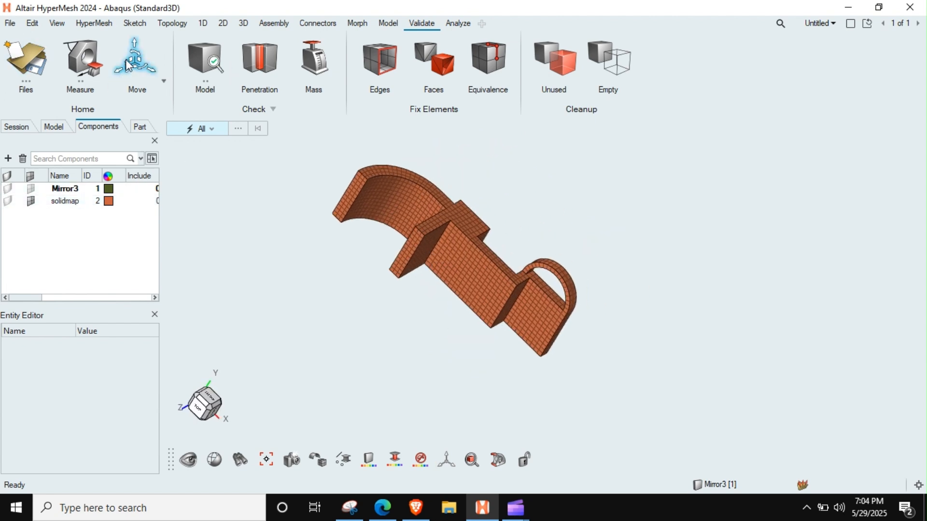
Start the Mirror tool for elements and select all the solid elements of the half mesh.
{"action": "left_click", "coordinate": [165, 82]}
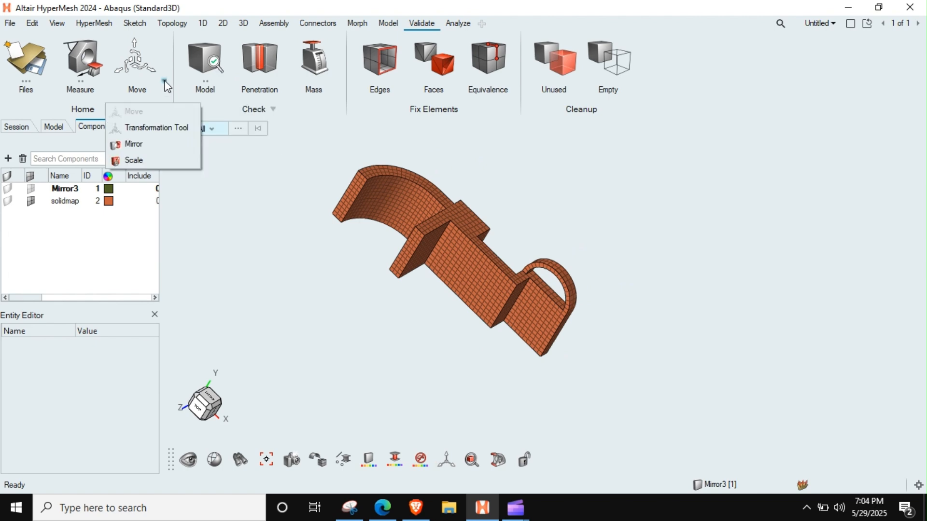
{"action": "left_click", "coordinate": [135, 144]}
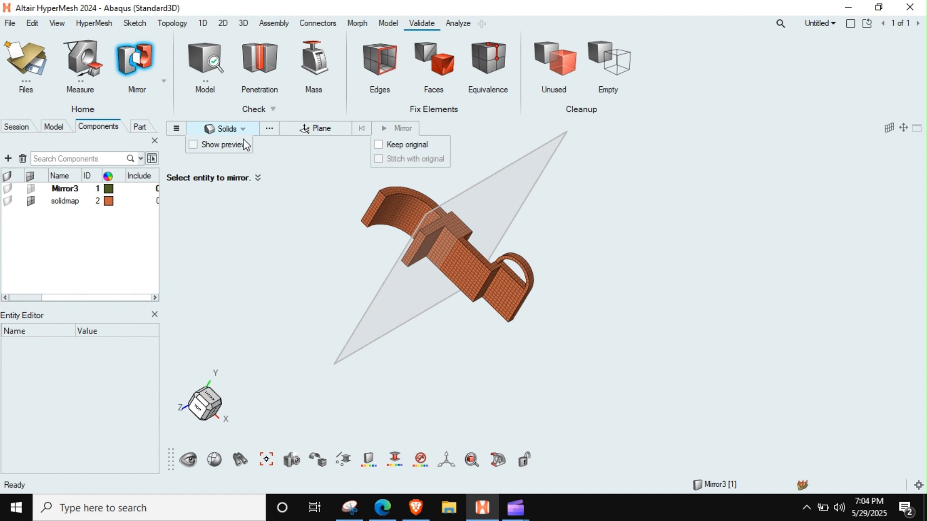
{"action": "left_click", "coordinate": [242, 133]}
{"action": "left_click", "coordinate": [220, 157]}
{"action": "scroll", "coordinate": [397, 232], "scroll_direction": "down", "scroll_amount": 2}
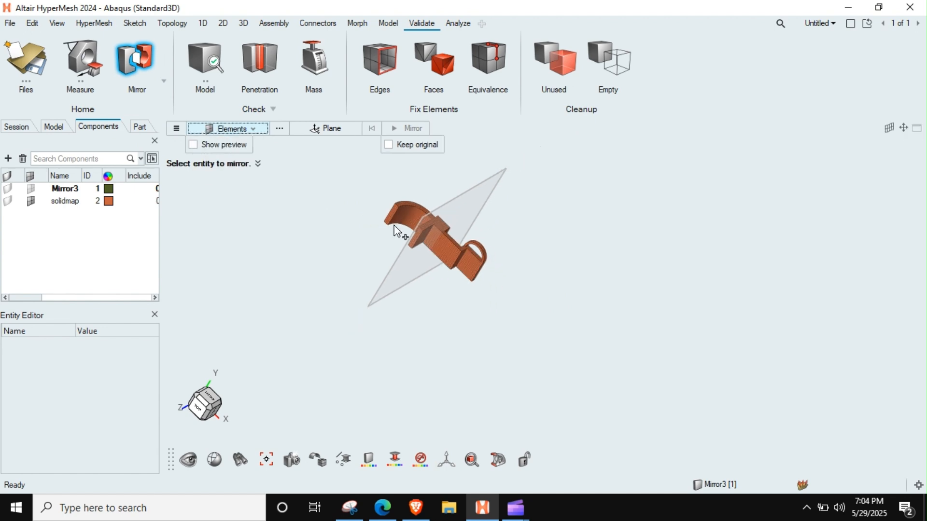
{"action": "left_click_drag", "start_coordinate": [409, 215], "coordinate": [729, 389]}
{"action": "scroll", "coordinate": [484, 280], "scroll_direction": "up", "scroll_amount": 3}
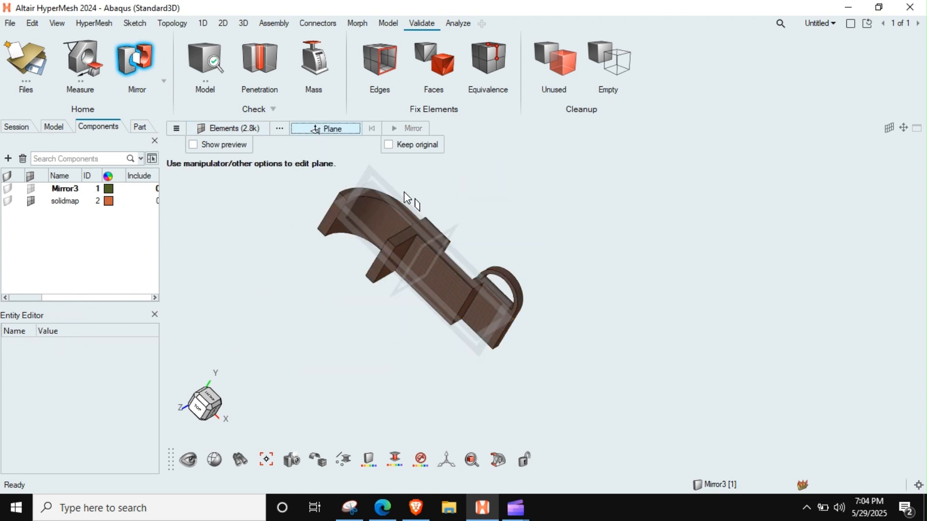
Place the mirror plane on the symmetry face where the curved arm and middle web are cut.
{"action": "middle_click_drag", "start_coordinate": [501, 299], "coordinate": [443, 265]}
{"action": "scroll", "coordinate": [449, 277], "scroll_direction": "up", "scroll_amount": 3}
{"action": "mouse_move", "coordinate": [499, 277]}
{"action": "middle_mouse_down"}
{"action": "mouse_move", "coordinate": [469, 285]}
{"action": "mouse_move", "coordinate": [489, 283]}
{"action": "middle_mouse_up"}
{"action": "left_click", "coordinate": [466, 363]}
{"action": "left_click_drag", "start_coordinate": [467, 365], "coordinate": [349, 268]}
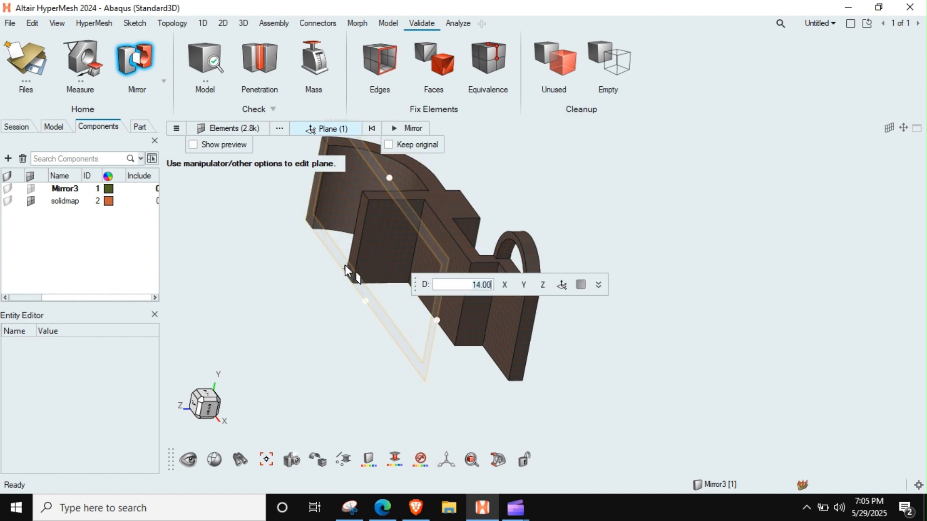
{"action": "middle_click_drag", "start_coordinate": [350, 265], "coordinate": [355, 311]}
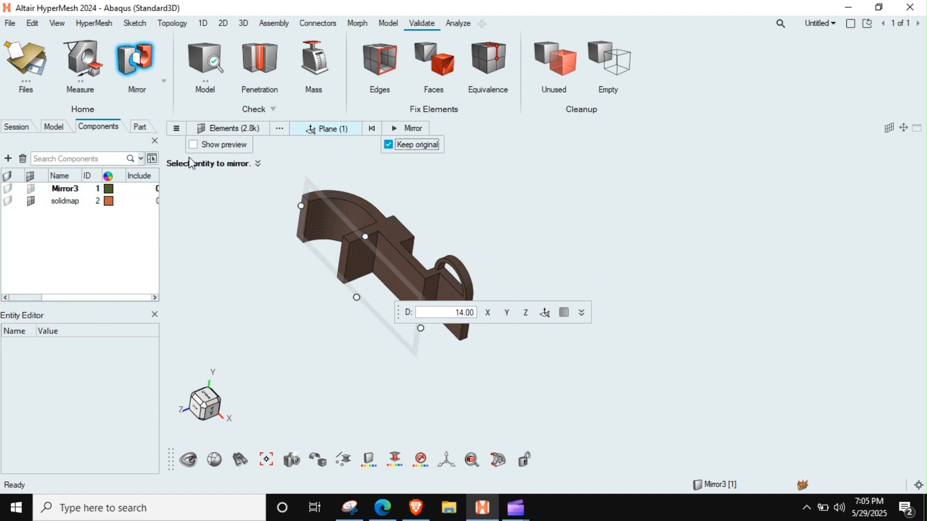
Mirror the selected elements across the plane, keeping the original half.
{"action": "left_click", "coordinate": [225, 145]}
{"action": "left_click", "coordinate": [225, 145]}
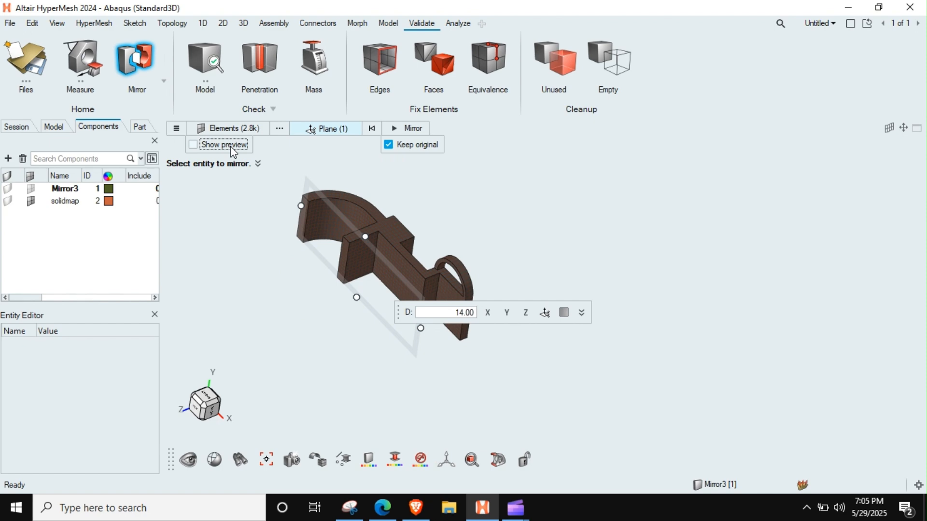
{"action": "left_click", "coordinate": [419, 130]}
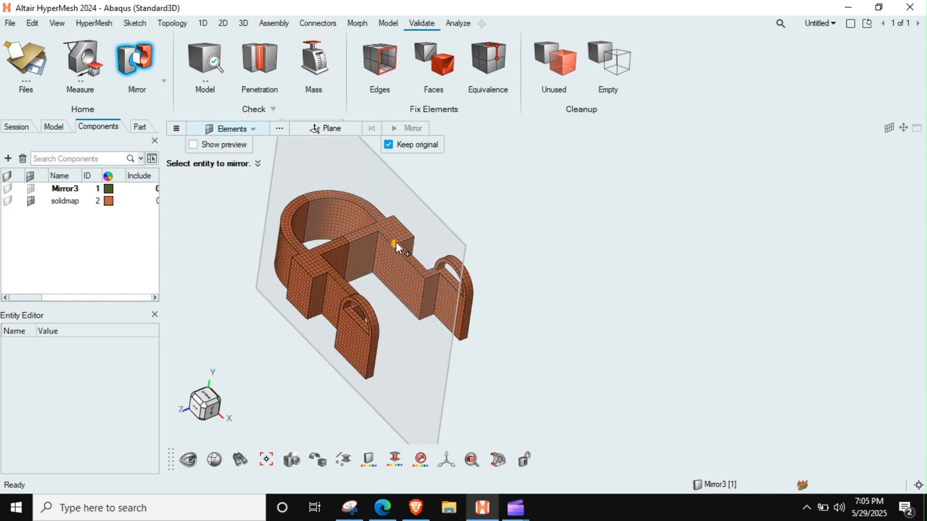
{"action": "key", "text": "Escape"}
Examine the seam of the mirrored mesh and start the Equivalence check for duplicate nodes.
{"action": "middle_click_drag", "start_coordinate": [358, 297], "coordinate": [404, 235]}
{"action": "scroll", "coordinate": [397, 209], "scroll_direction": "up", "scroll_amount": 3}
{"action": "scroll", "coordinate": [393, 217], "scroll_direction": "down", "scroll_amount": 6}
{"action": "left_click", "coordinate": [499, 58]}
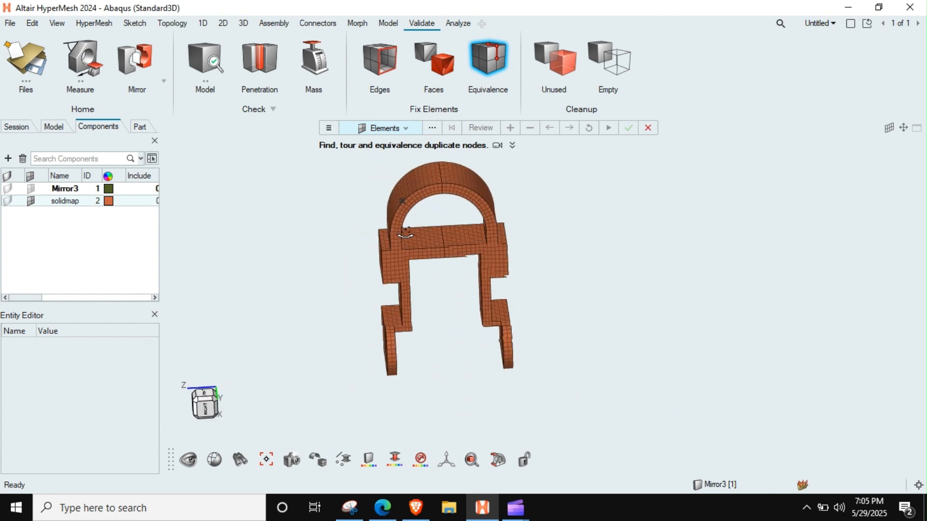
{"action": "left_click_drag", "start_coordinate": [470, 152], "coordinate": [457, 218]}
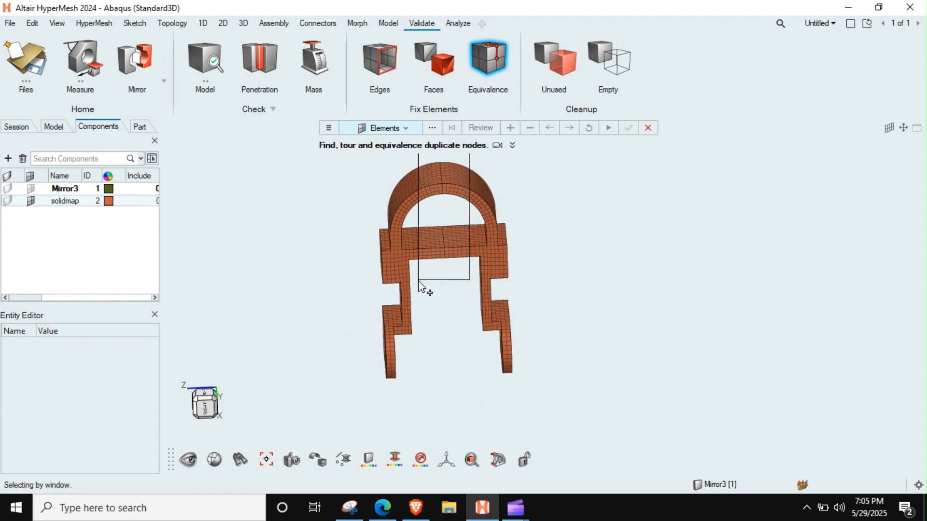
{"action": "left_click_drag", "start_coordinate": [419, 285], "coordinate": [420, 283]}
{"action": "mouse_move", "coordinate": [419, 284]}
{"action": "middle_mouse_down"}
{"action": "mouse_move", "coordinate": [438, 331]}
{"action": "mouse_move", "coordinate": [423, 298]}
{"action": "middle_mouse_up"}
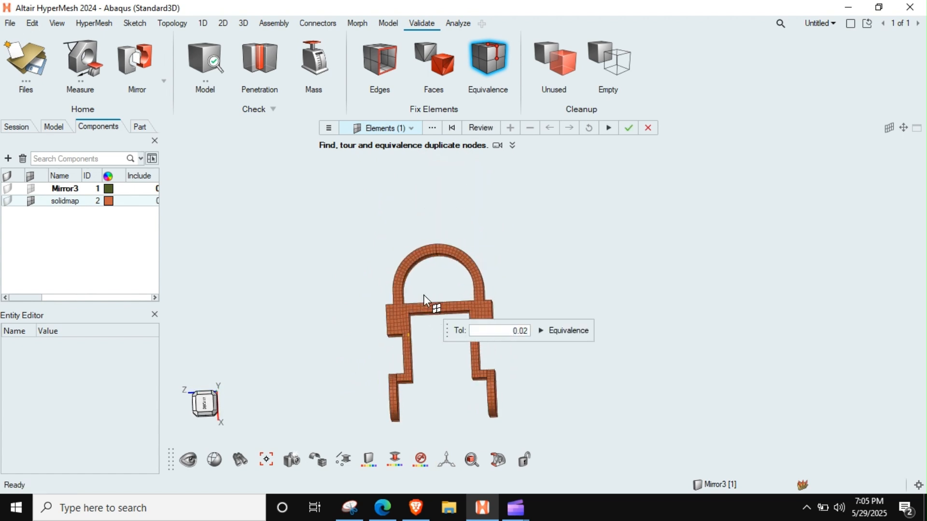
{"action": "left_click", "coordinate": [452, 129]}
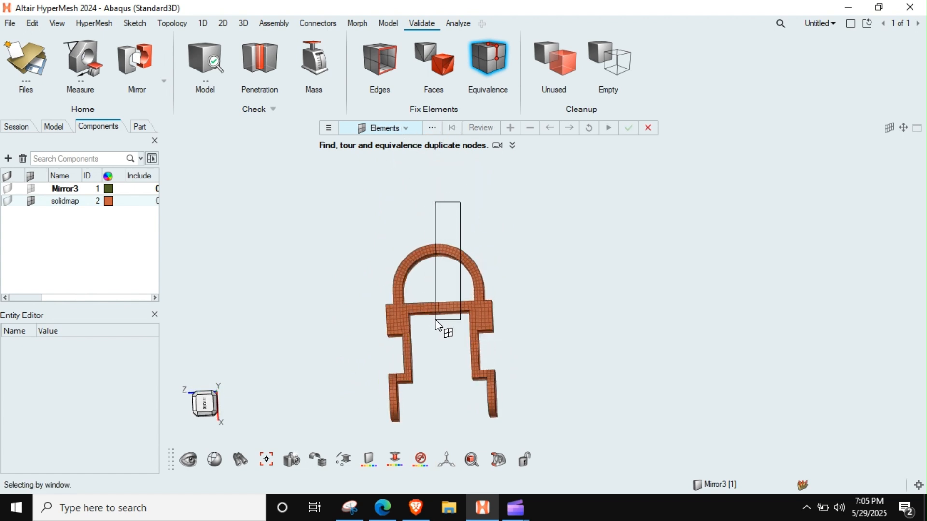
Find the duplicate nodes along the symmetry seam of the arch and middle web, and equivalence them with a tolerance of 0.02.
{"action": "left_click_drag", "start_coordinate": [436, 321], "coordinate": [420, 370]}
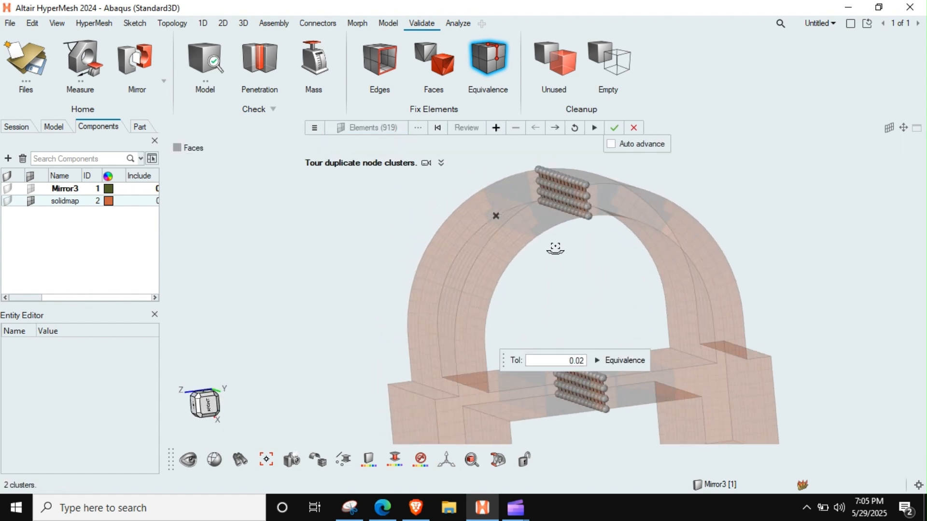
{"action": "left_click_drag", "start_coordinate": [544, 225], "coordinate": [573, 234], "text": "ctrl"}
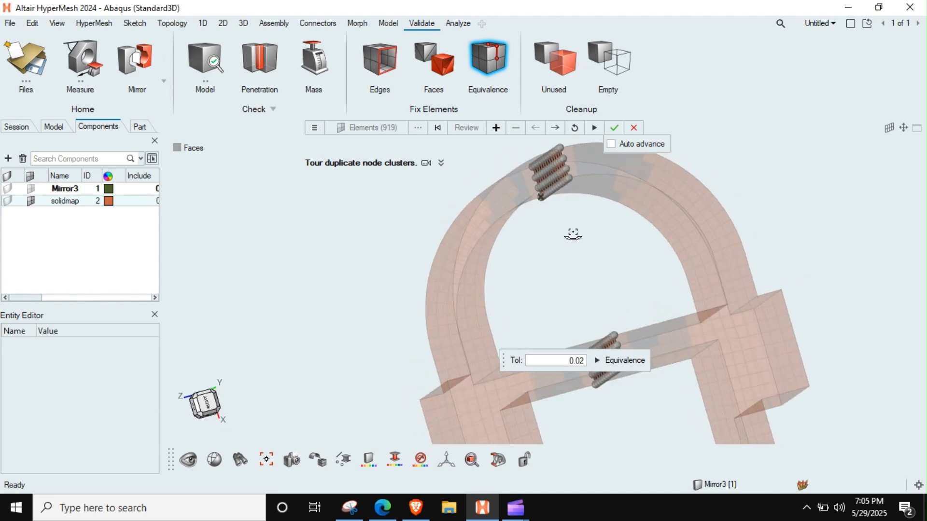
{"action": "left_click", "coordinate": [619, 361]}
{"action": "left_click_drag", "start_coordinate": [631, 301], "coordinate": [544, 252], "text": "ctrl"}
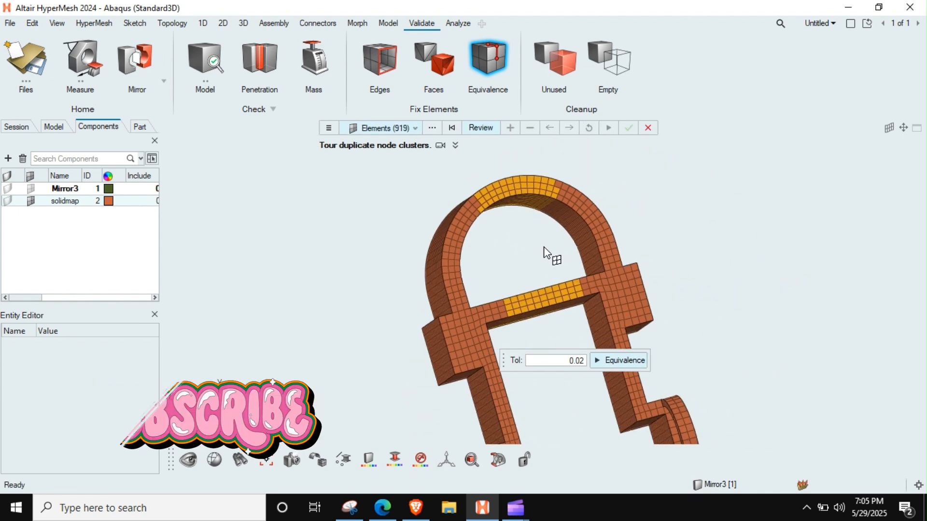
{"action": "key", "text": "Escape"}
{"action": "middle_click_drag", "start_coordinate": [566, 279], "coordinate": [597, 271]}
{"action": "right_click_drag", "start_coordinate": [596, 270], "coordinate": [482, 198]}
{"action": "middle_click_drag", "start_coordinate": [483, 198], "coordinate": [459, 337]}
{"action": "mouse_move", "coordinate": [498, 282]}
{"action": "middle_mouse_down"}
{"action": "mouse_move", "coordinate": [463, 305]}
{"action": "mouse_move", "coordinate": [499, 269]}
{"action": "mouse_move", "coordinate": [492, 298]}
{"action": "mouse_move", "coordinate": [476, 269]}
{"action": "mouse_move", "coordinate": [491, 280]}
{"action": "middle_mouse_up"}
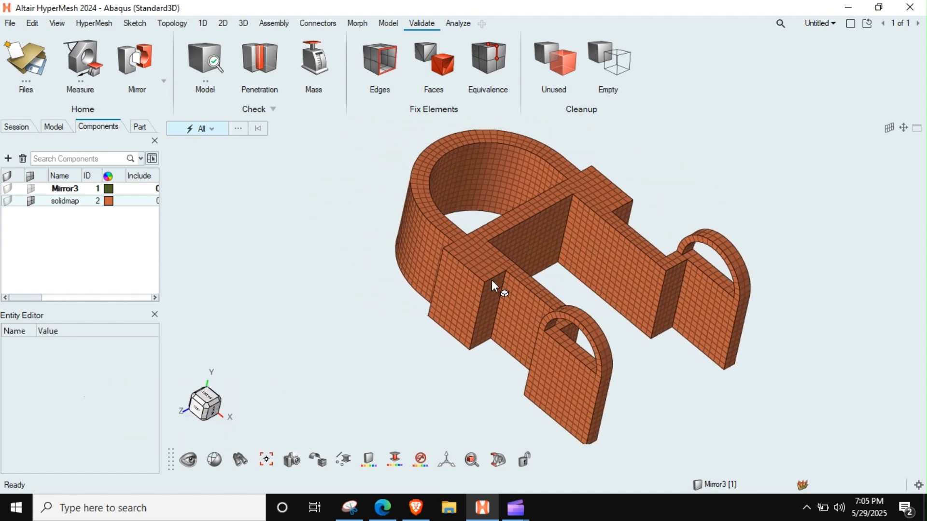